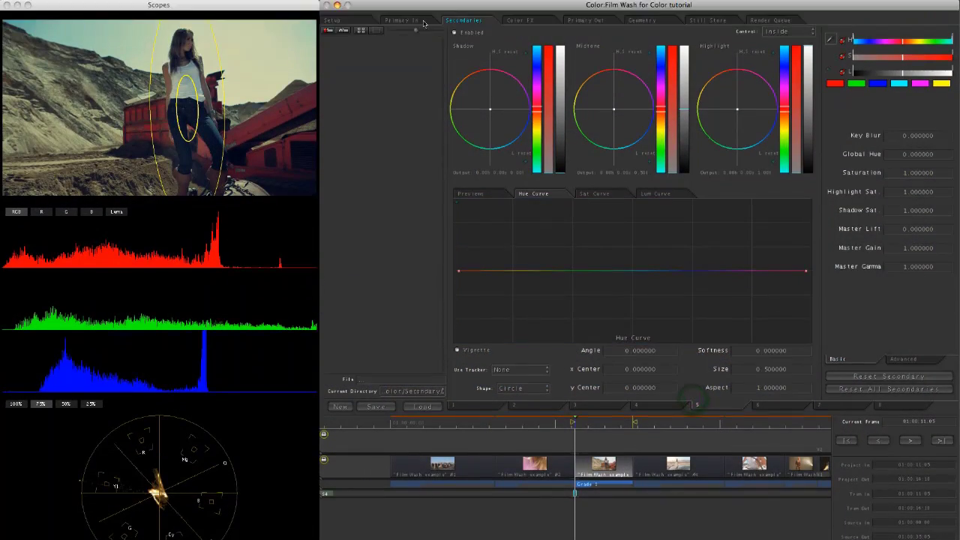
Step: Enable secondary 5 with a circular vignette and place it over the woman's head, at size about 0.161
click(474, 36)
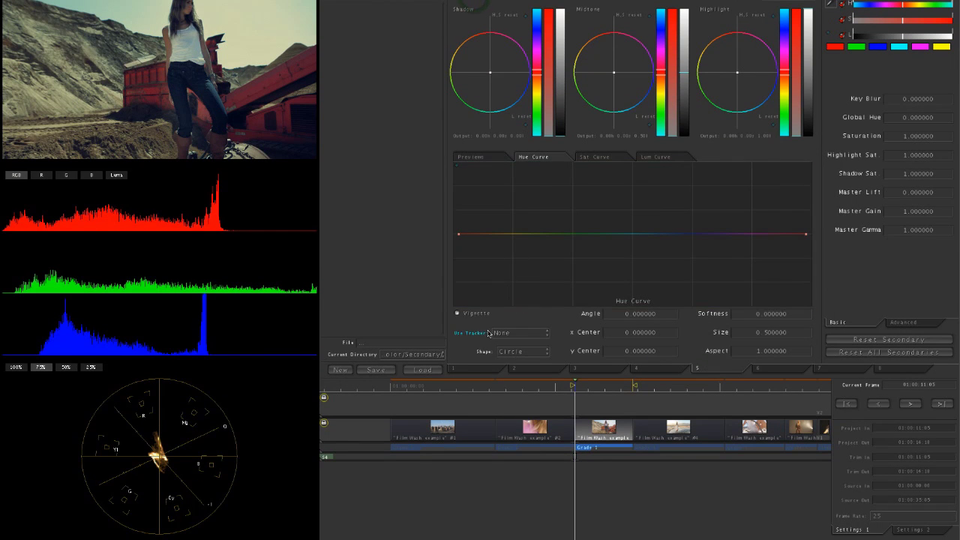
click(480, 316)
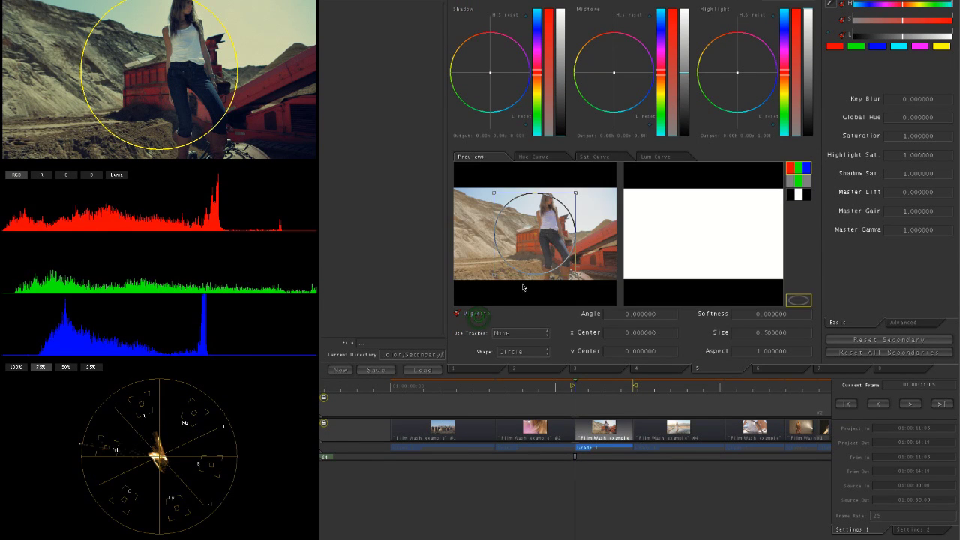
drag(493, 277, 548, 225)
drag(550, 261, 548, 241)
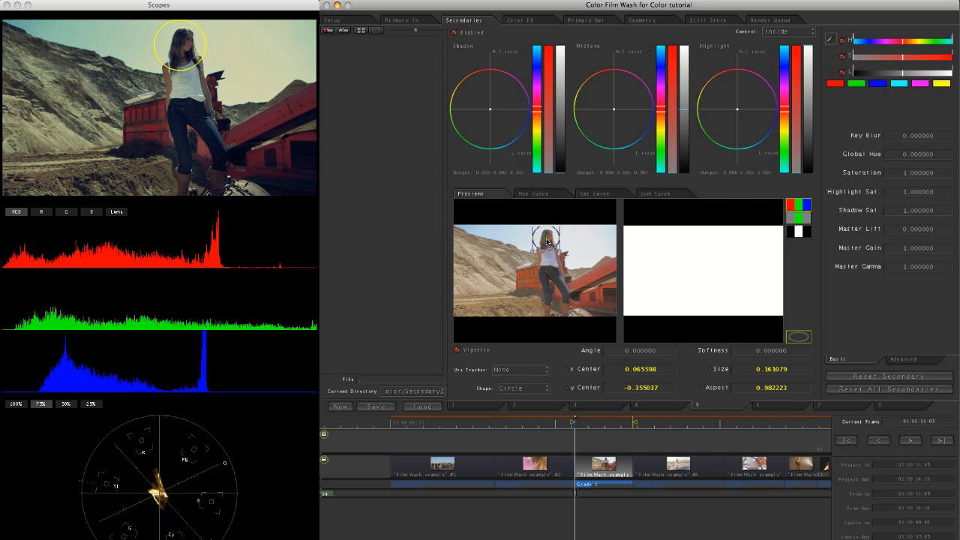
Step: Use the desaturated preview to set the vignette's softness to about 0.349 and size to about 0.123, ending in the final-image preview
click(796, 217)
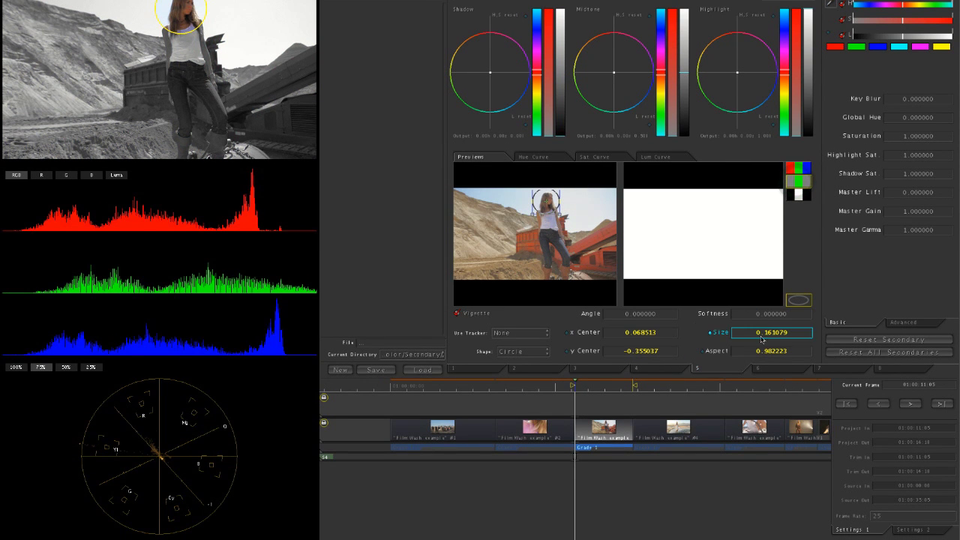
scroll(736, 322, up, 10)
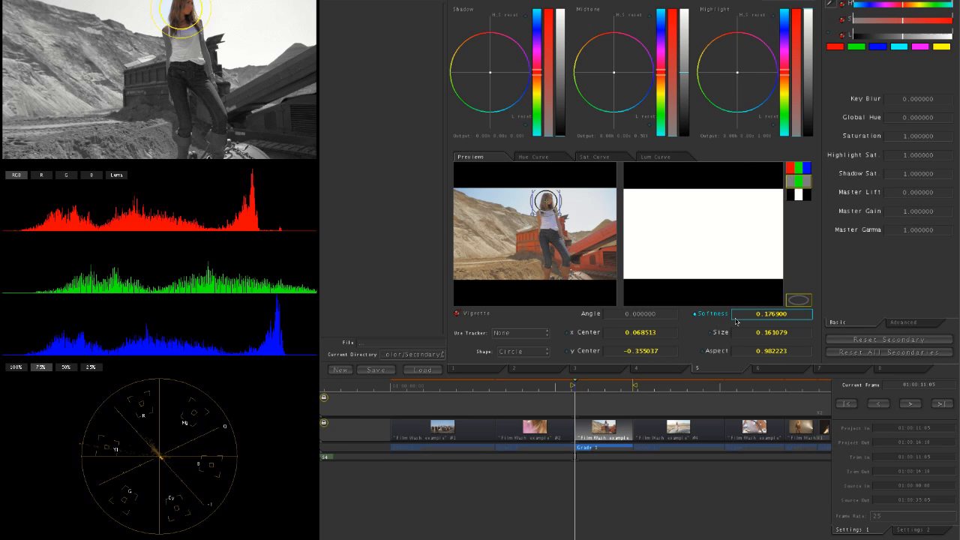
scroll(737, 321, up, 7)
drag(736, 321, 752, 339)
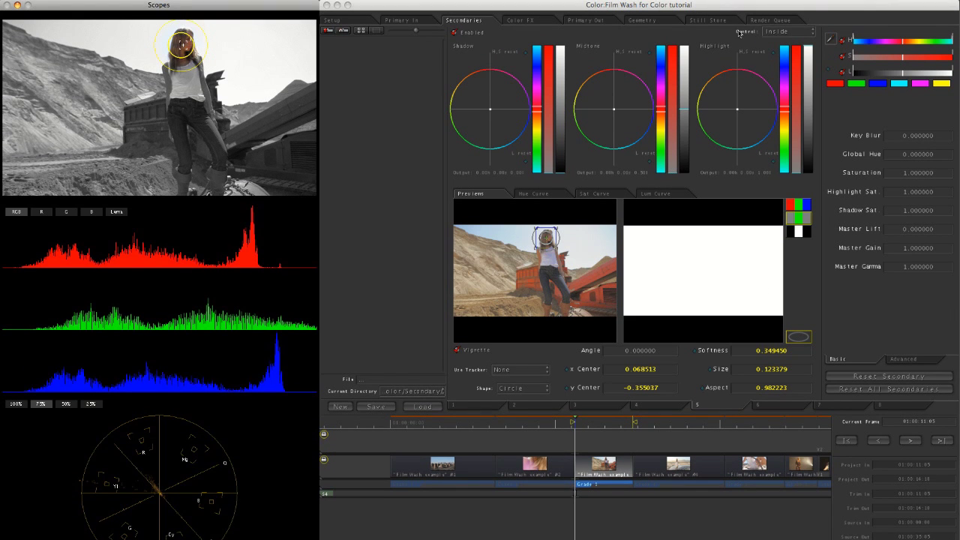
click(797, 204)
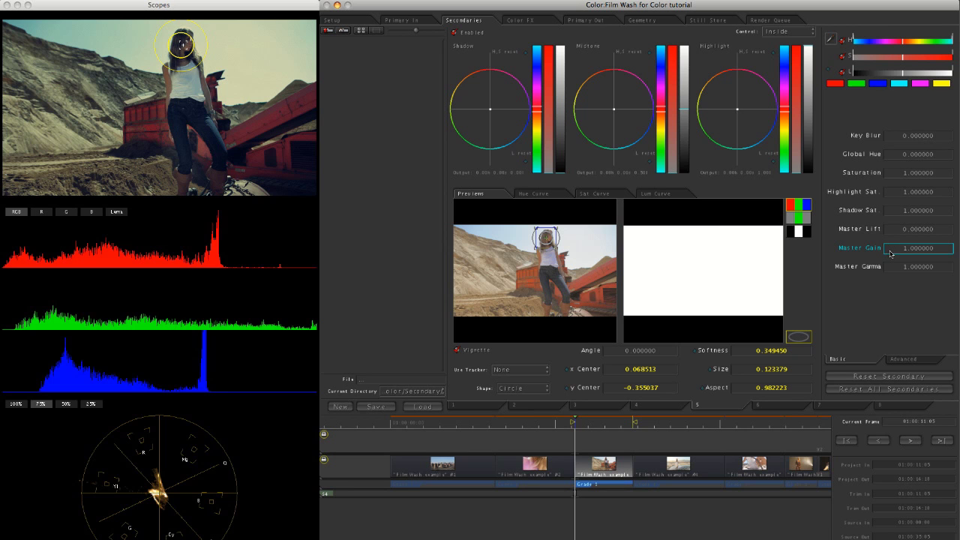
Step: Raise the face vignette's master gamma to about 1.157 and saturation to about 1.093, and push its midtones slightly toward orange
drag(892, 263, 892, 297)
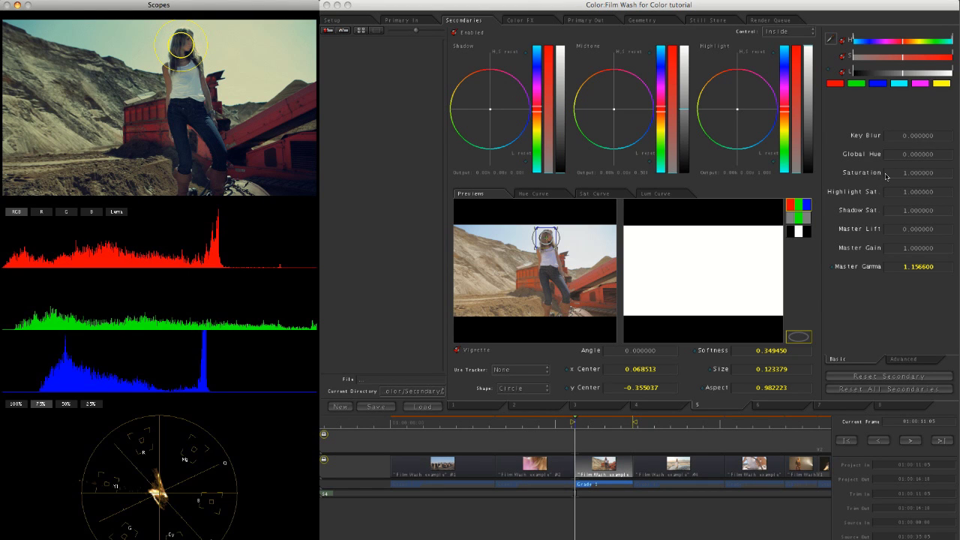
drag(891, 177, 898, 178)
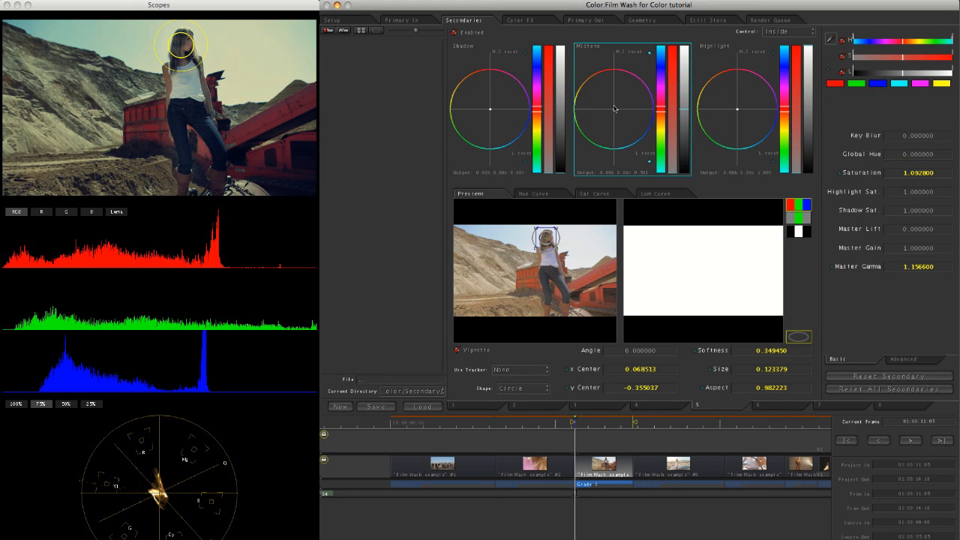
drag(614, 110, 579, 71)
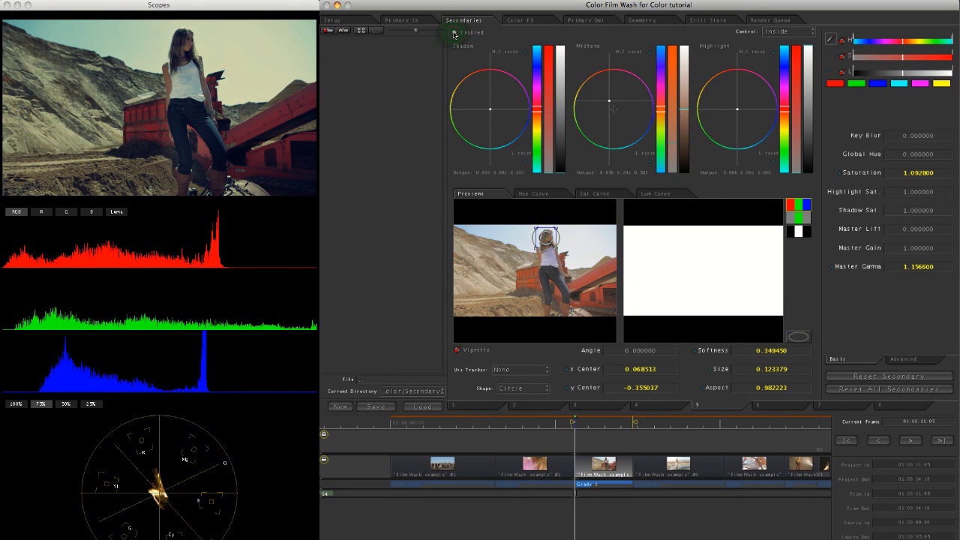
Step: Toggle secondary 5 and the whole grade off and on to compare the shot before and after
click(454, 33)
click(454, 33)
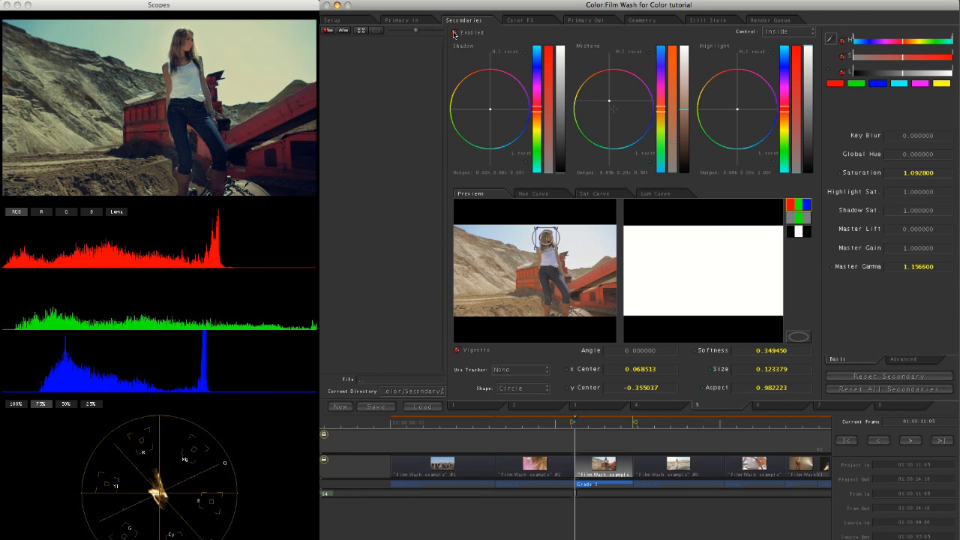
key(ctrl+g)
key(ctrl+g)
Step: Play the shot from the Color FX room, scrub to 01:00:14:15 and try to add a keyframe there
click(515, 22)
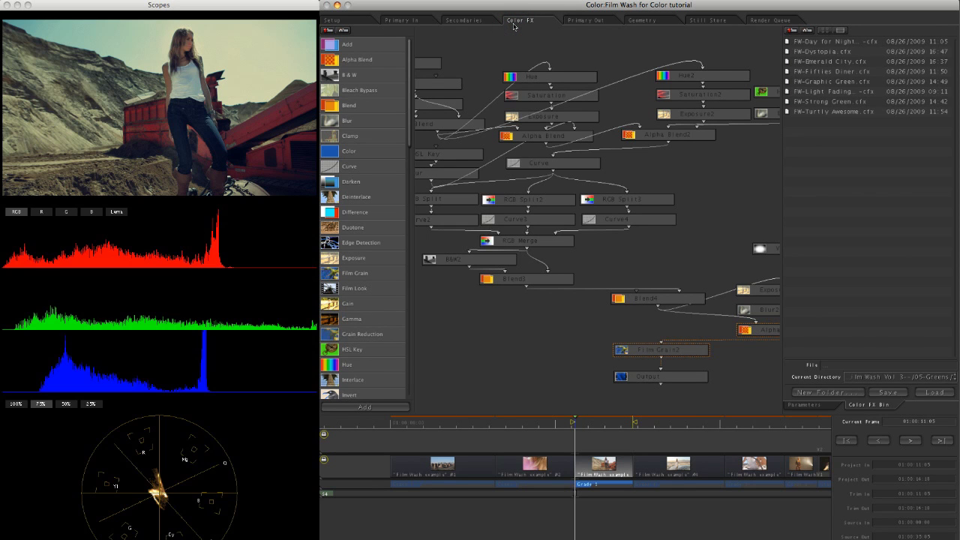
key(space)
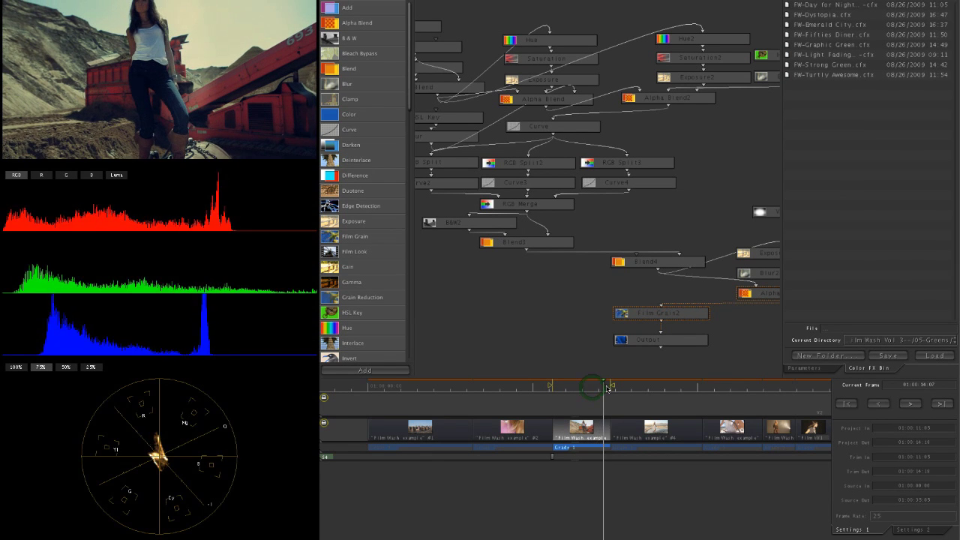
drag(607, 387, 609, 385)
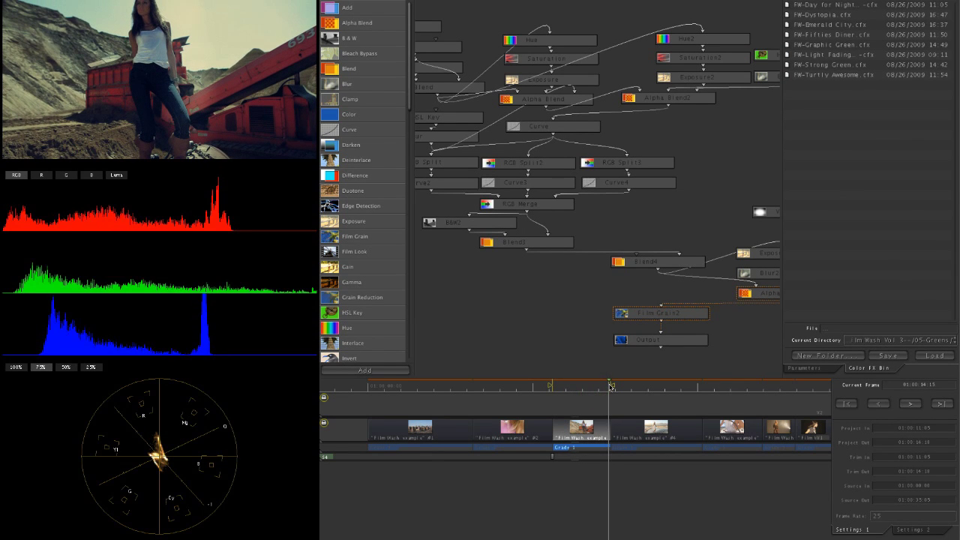
click(132, 0)
mouse_move(216, 0)
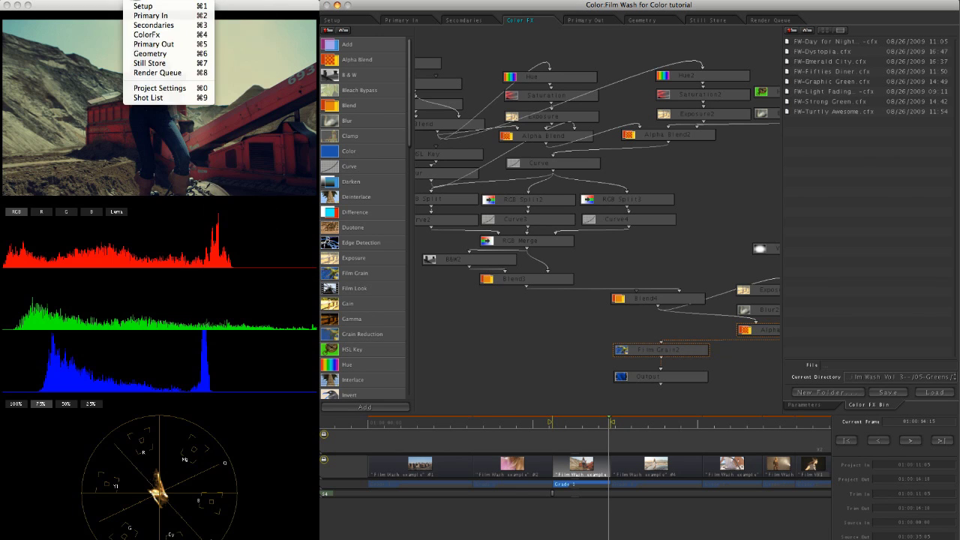
click(253, 184)
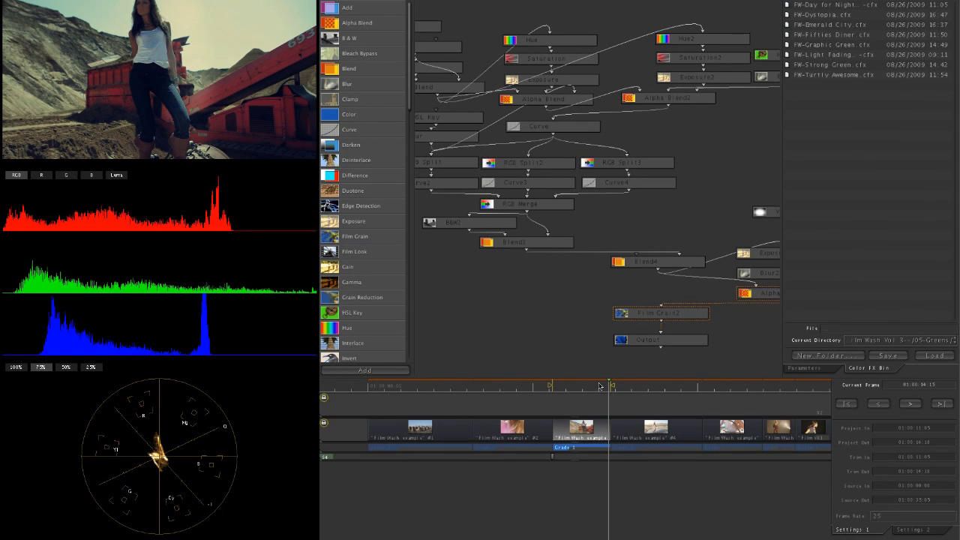
Step: Keyframe secondary 4 at 01:00:13:09 and move its vignette onto the woman, at X center about -0.048 and Y center about -0.075
drag(600, 387, 590, 388)
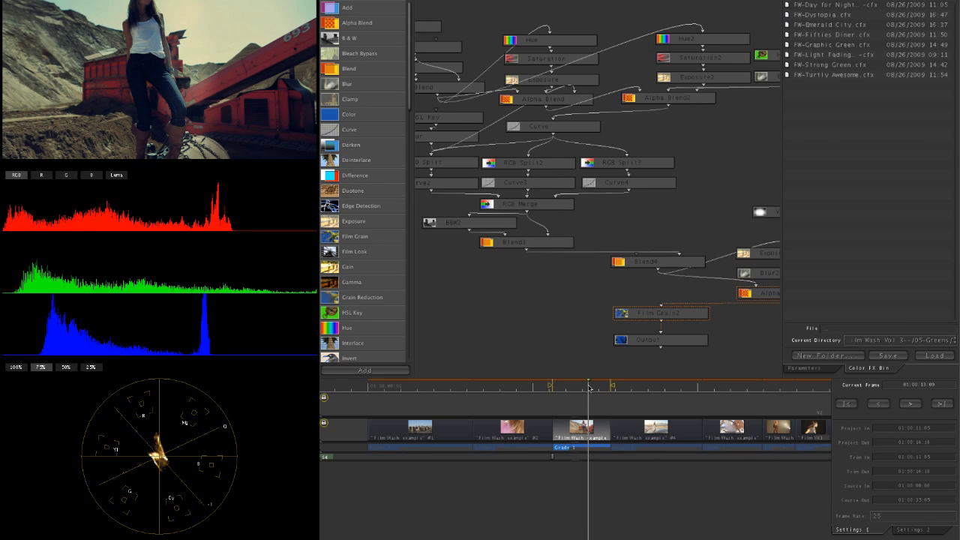
click(173, 0)
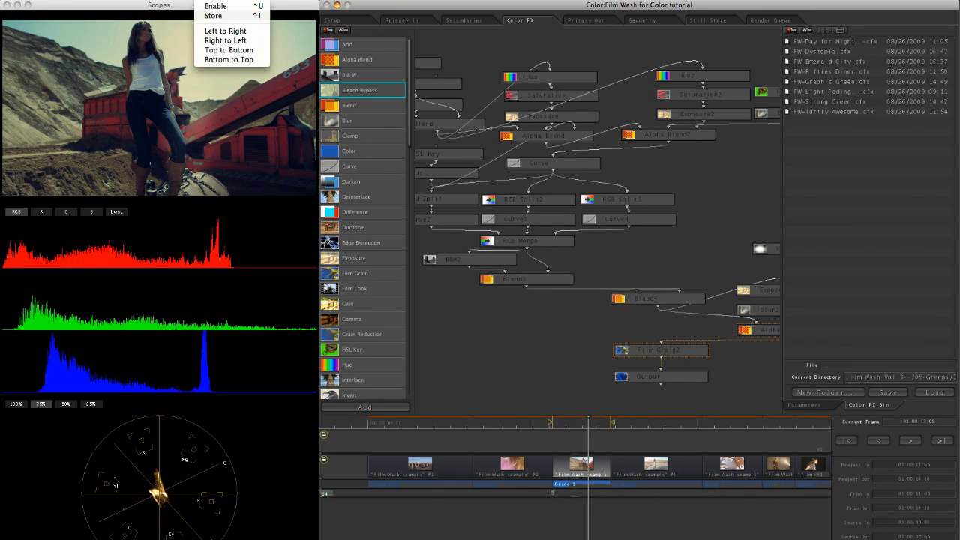
click(214, 15)
click(473, 21)
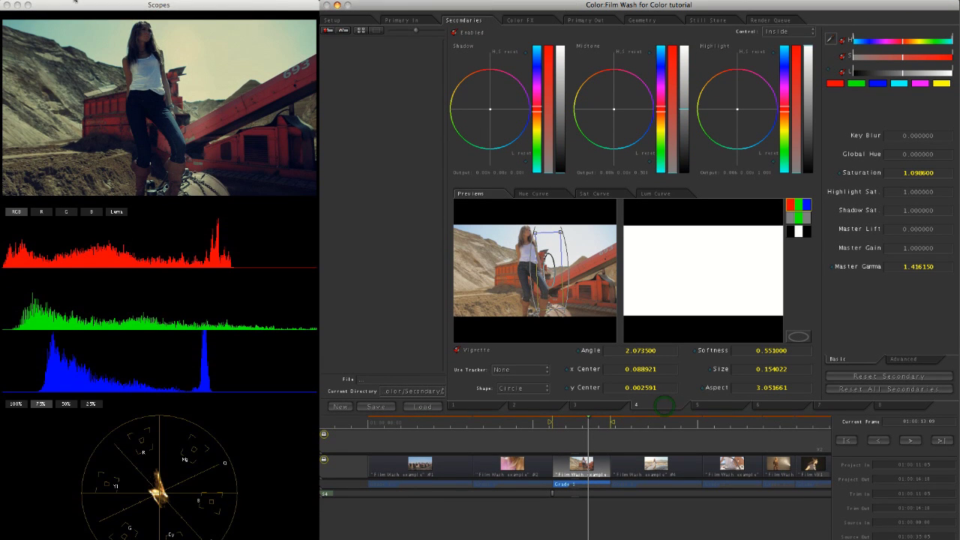
click(131, 0)
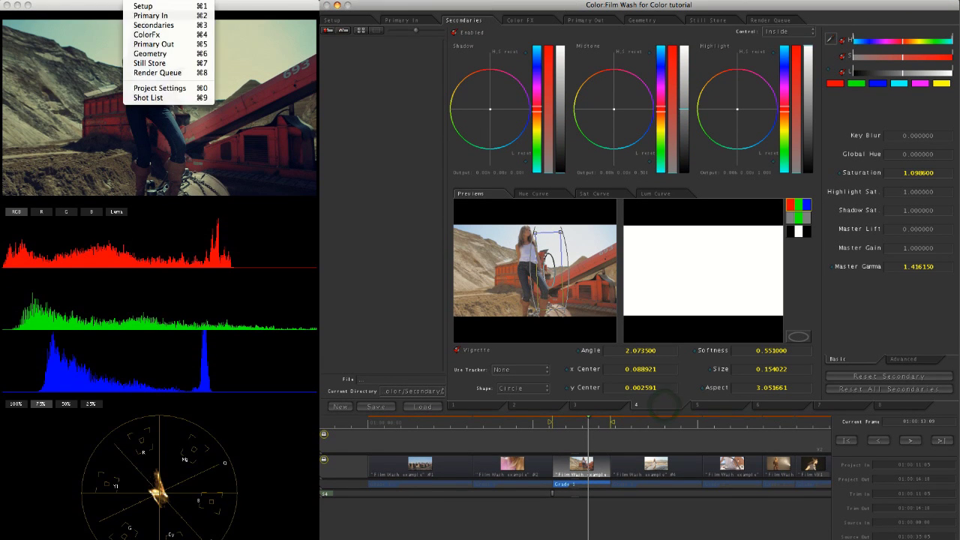
click(210, 183)
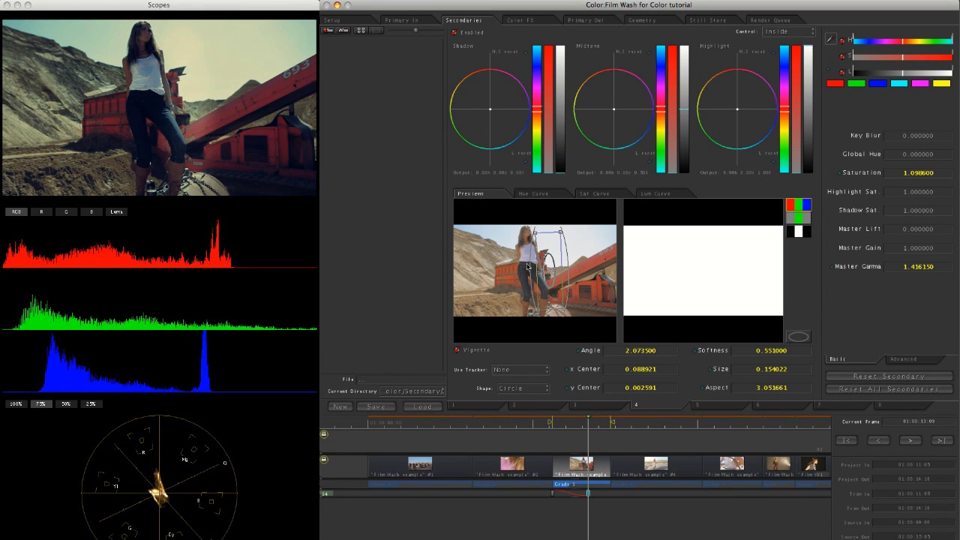
drag(547, 275, 526, 265)
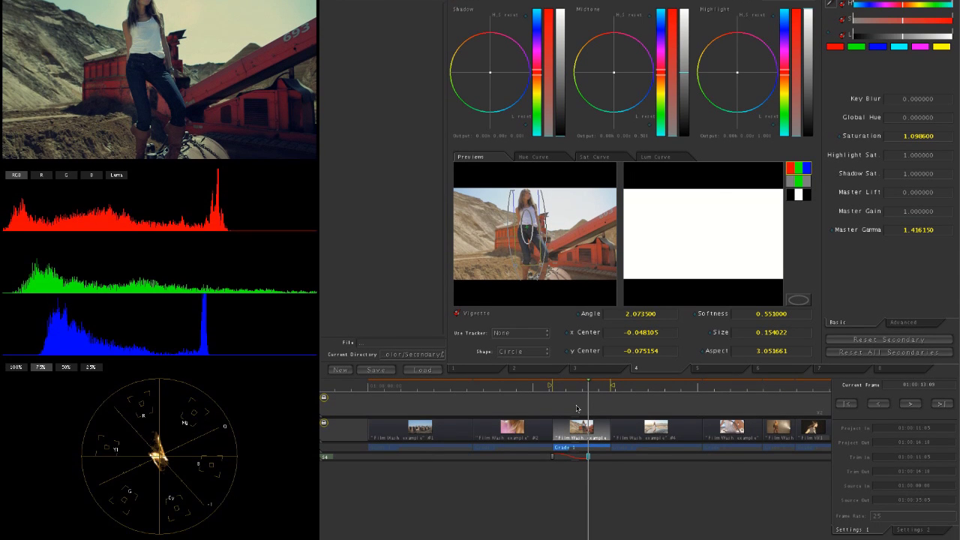
Step: Add a keyframe for secondary 5 on the shot's first frame, 01:00:11:05
key(Up)
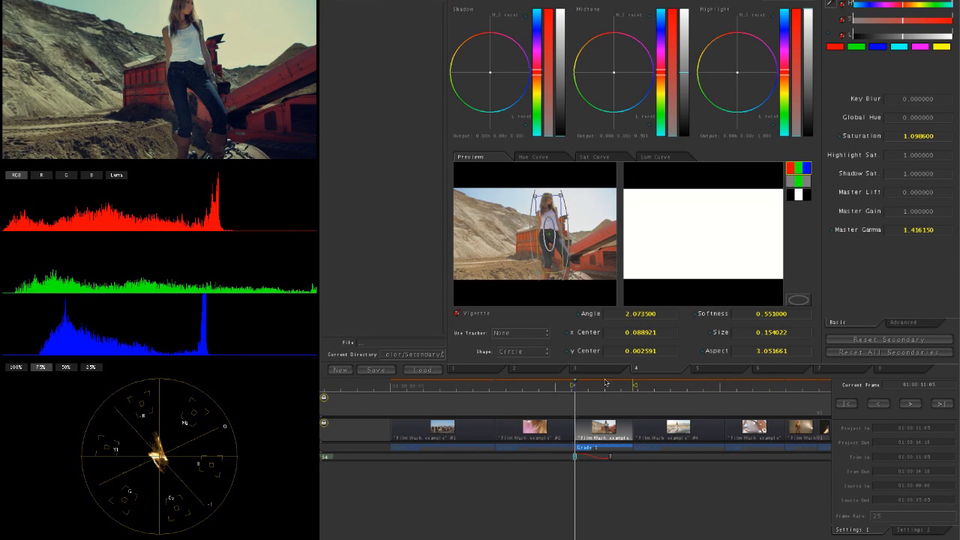
click(718, 369)
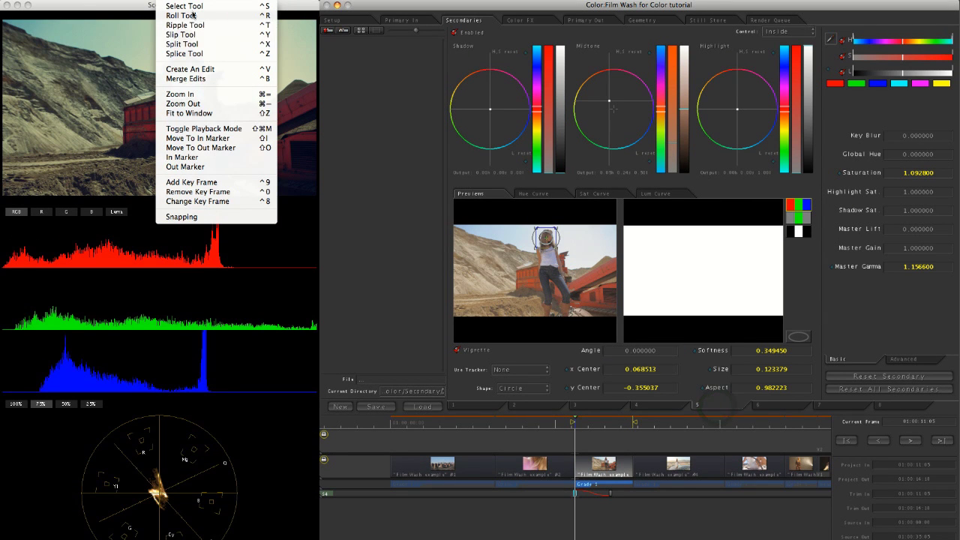
click(218, 185)
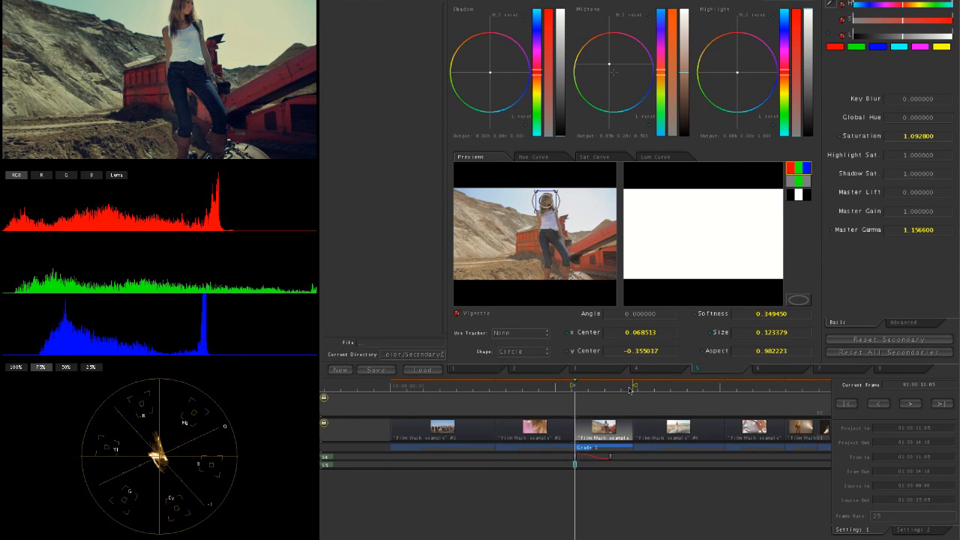
Step: Keyframe secondary 5 at secondary 4's second keyframe and move its vignette onto the face, at X about -0.063 and Y about -0.402
click(610, 425)
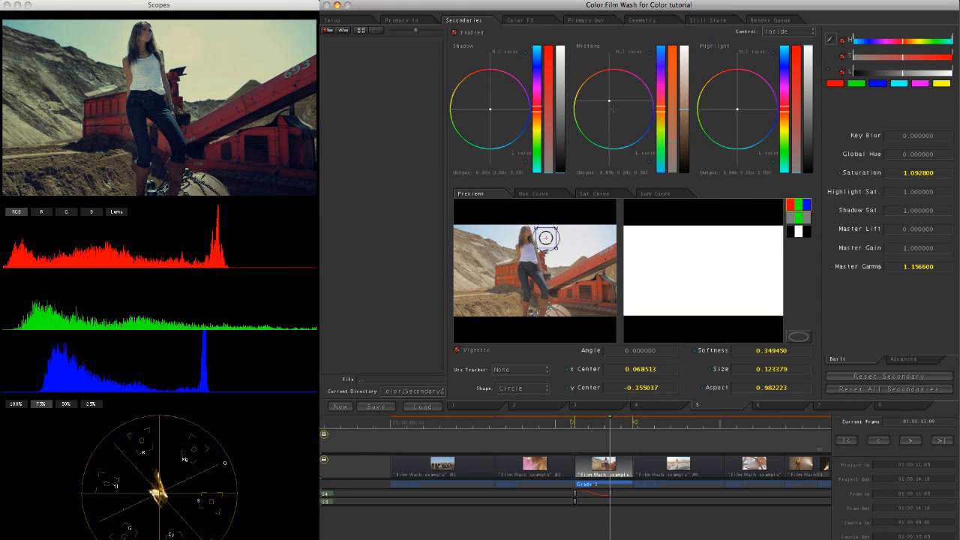
click(182, 1)
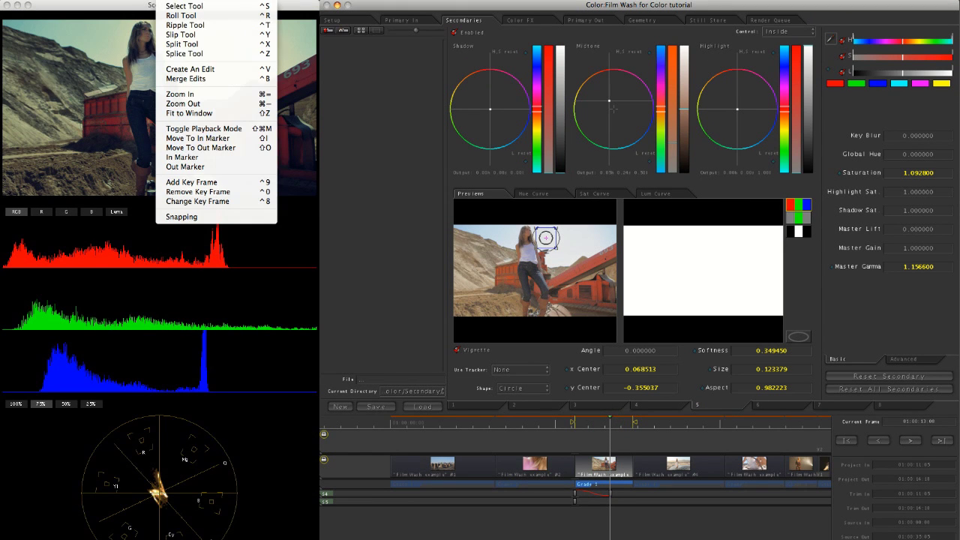
click(180, 183)
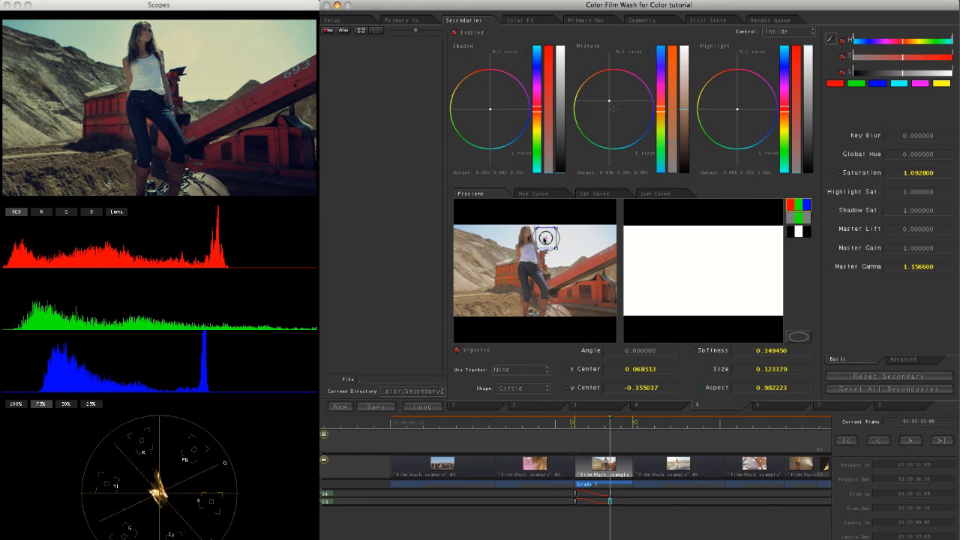
drag(545, 238, 524, 235)
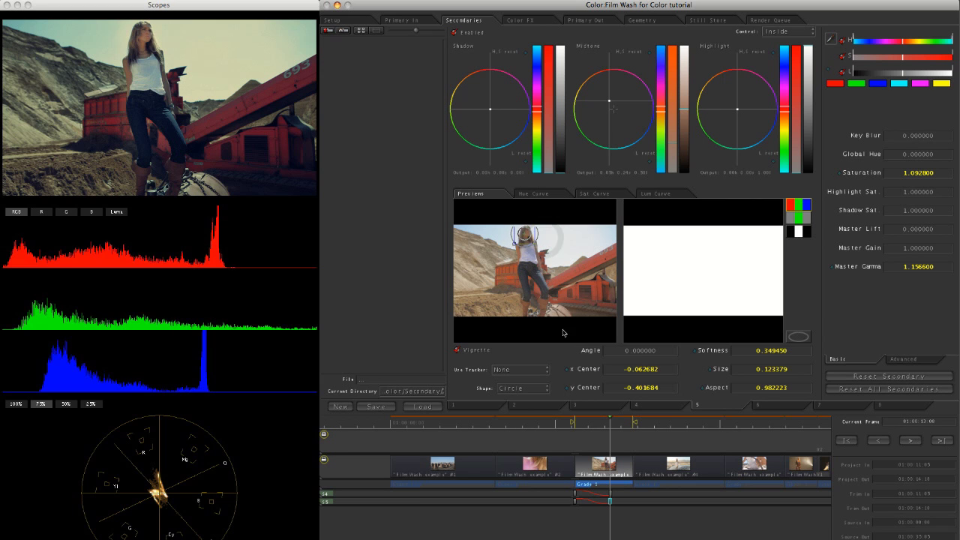
Step: Play and scrub through the shot from the Color FX room to check how the keyframed vignettes follow the woman
key(space)
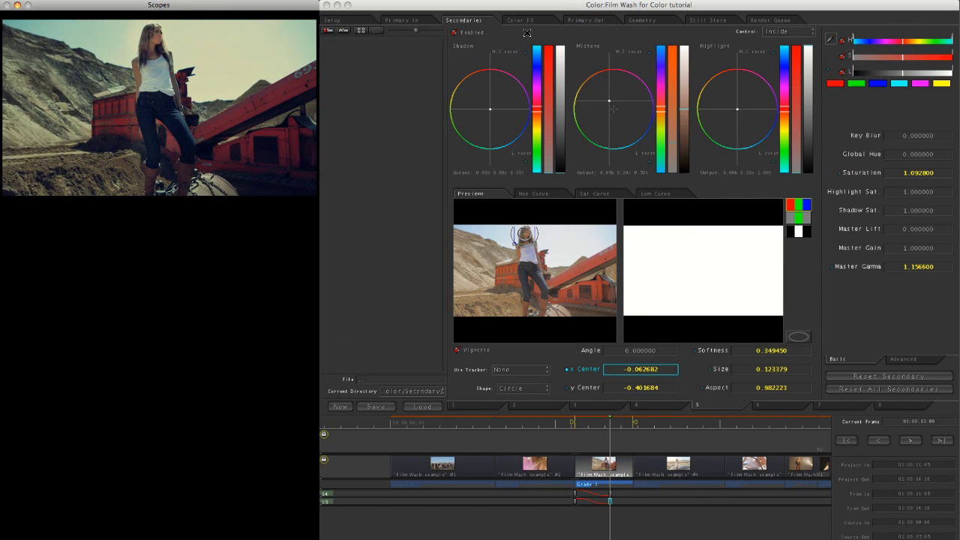
click(528, 22)
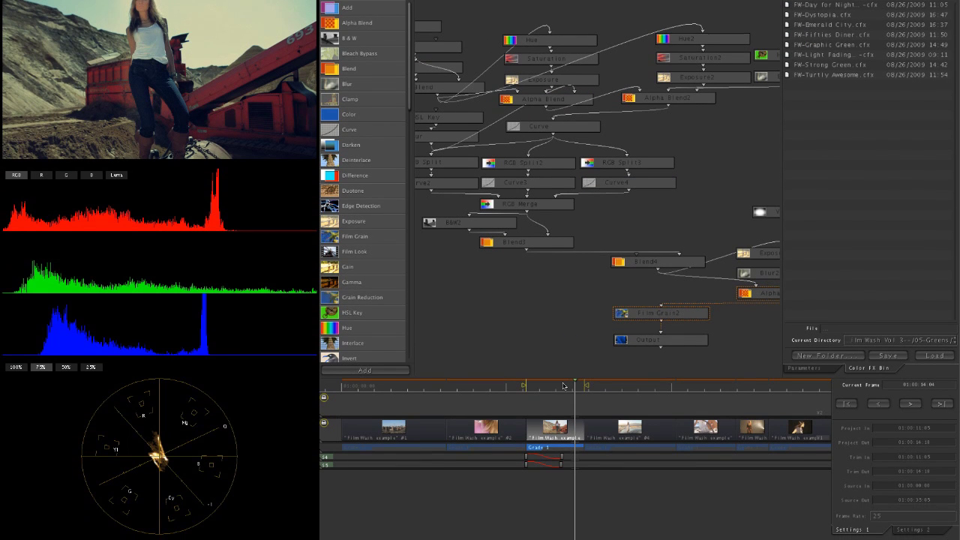
click(564, 386)
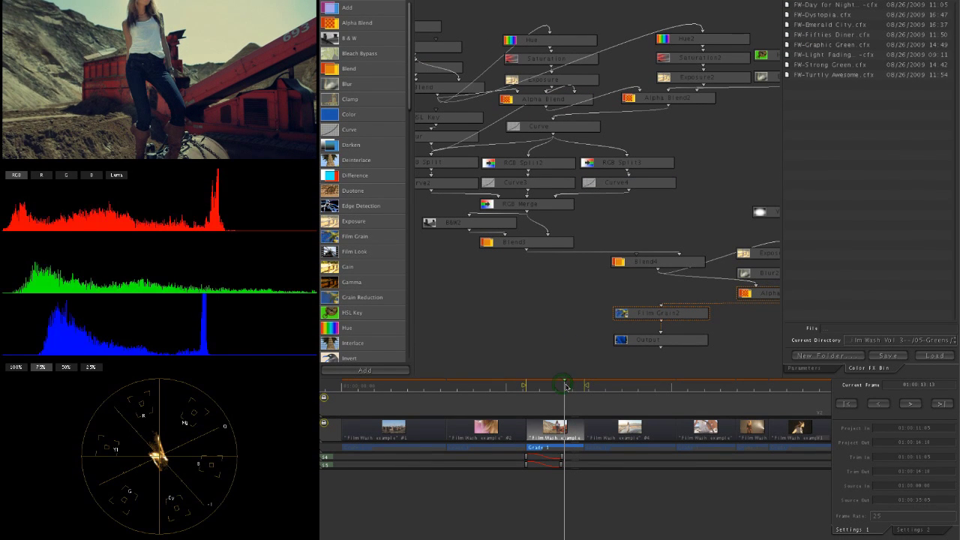
drag(564, 386, 579, 386)
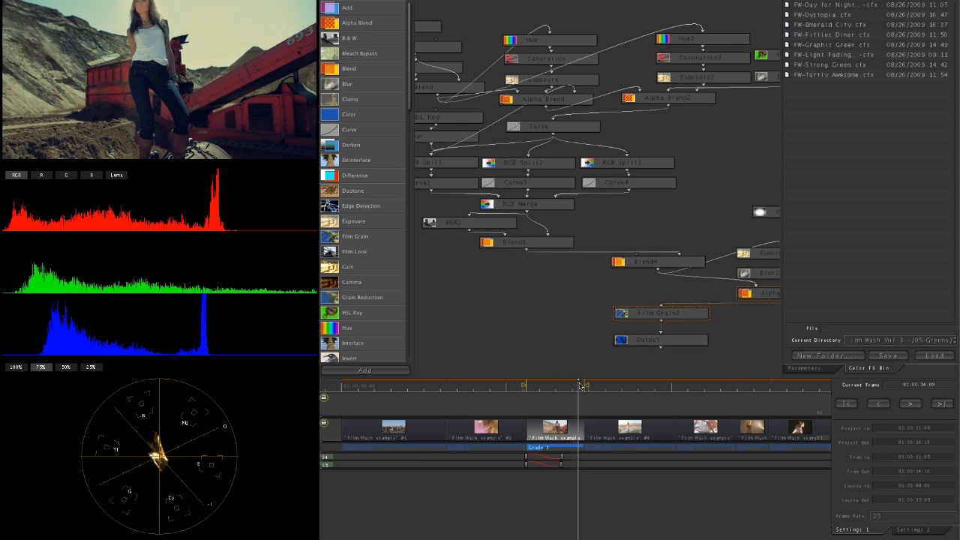
click(608, 393)
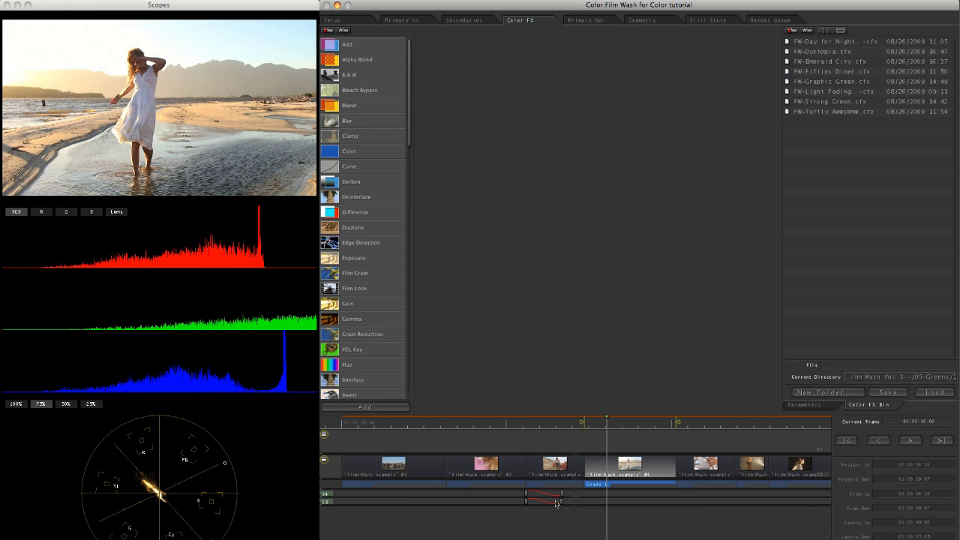
click(568, 412)
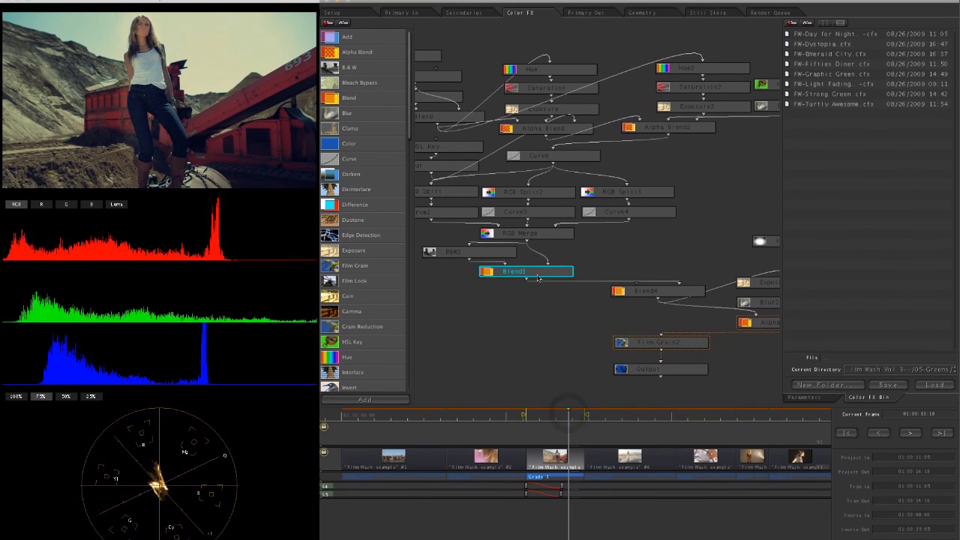
Step: Move the playhead to 01:00:16:01 in the fourth shot and select the fourth and fifth shots together
drag(490, 285, 499, 238)
click(589, 18)
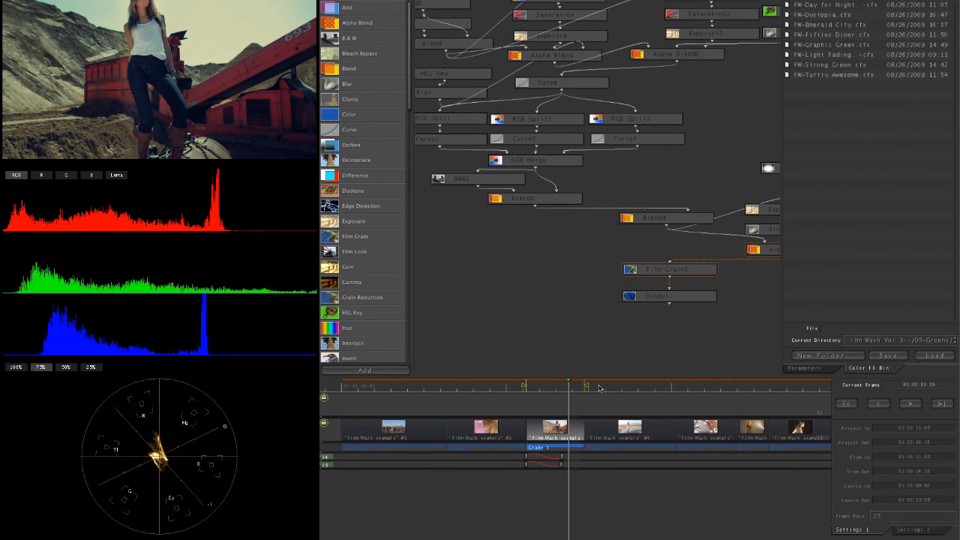
click(591, 423)
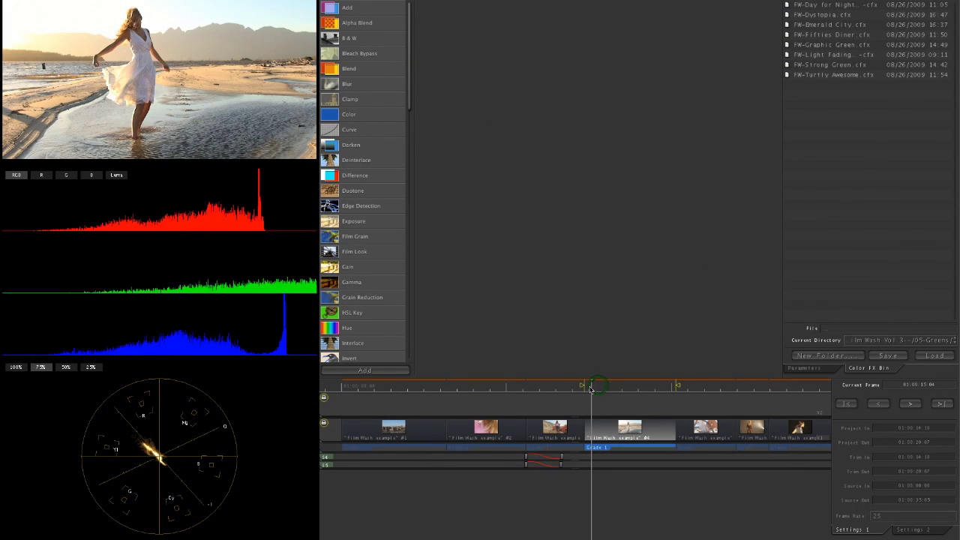
drag(591, 389, 589, 391)
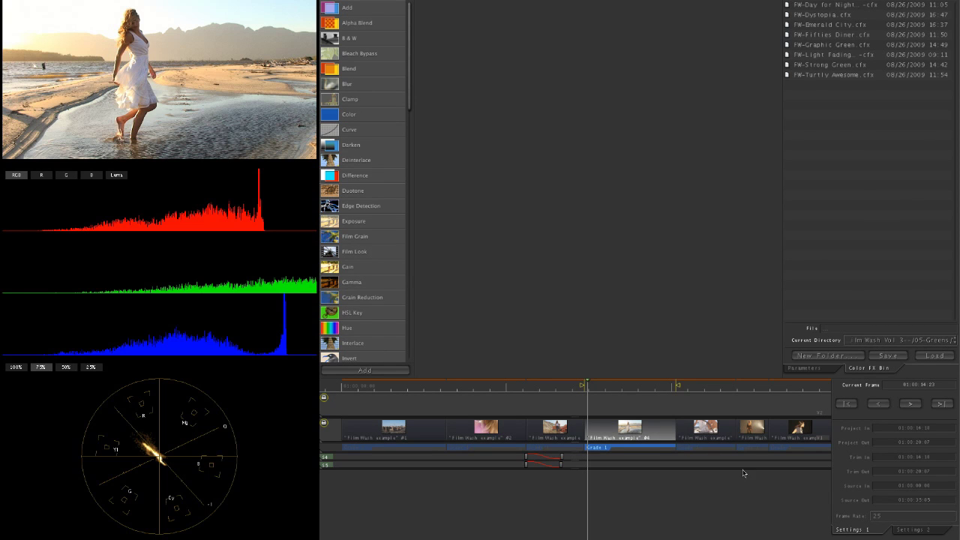
mouse_move(617, 386)
mouse_down()
mouse_move(688, 386)
mouse_move(607, 391)
mouse_up()
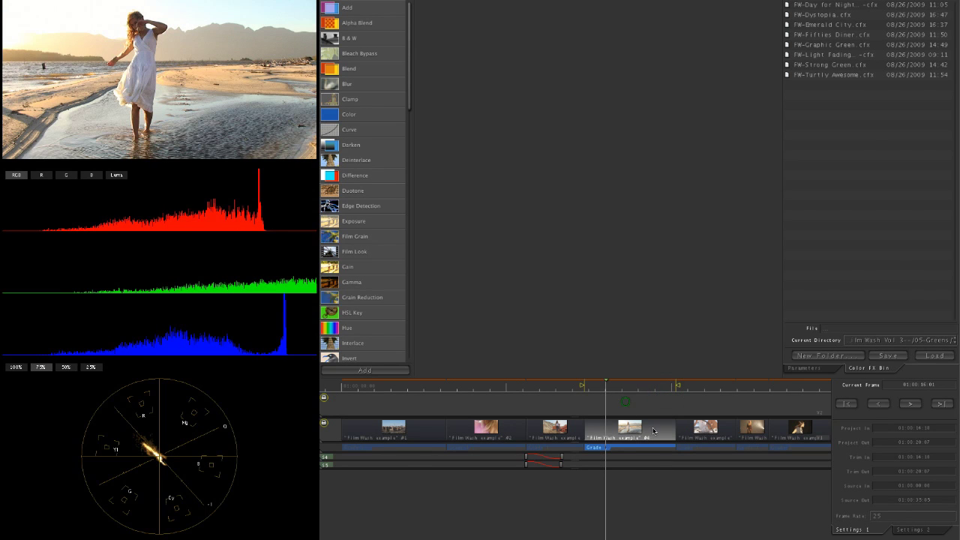
click(653, 430)
shift+click(688, 429)
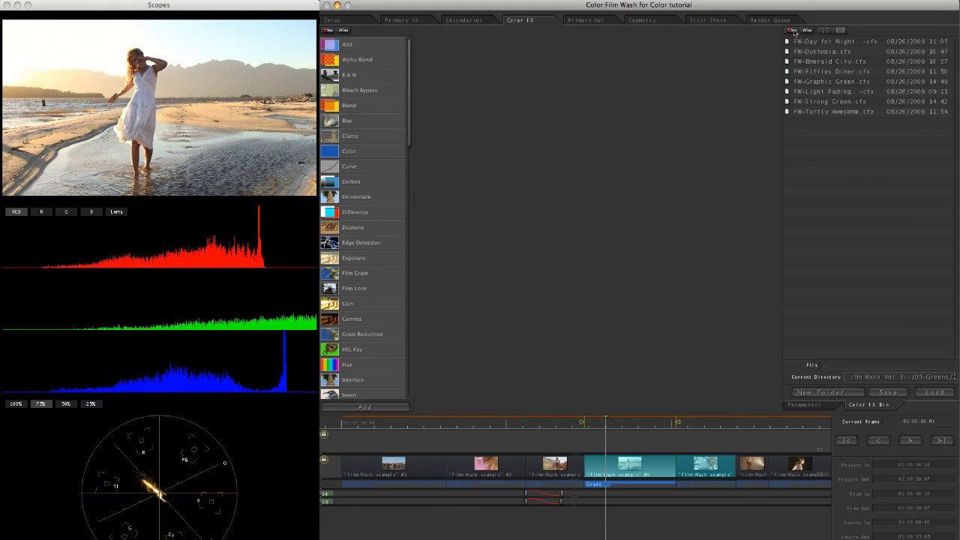
Step: From the 06-Yellows effects folder, load FW-Early Morning onto both selected shots and replace it with FW-Soft Aged Sun
click(794, 30)
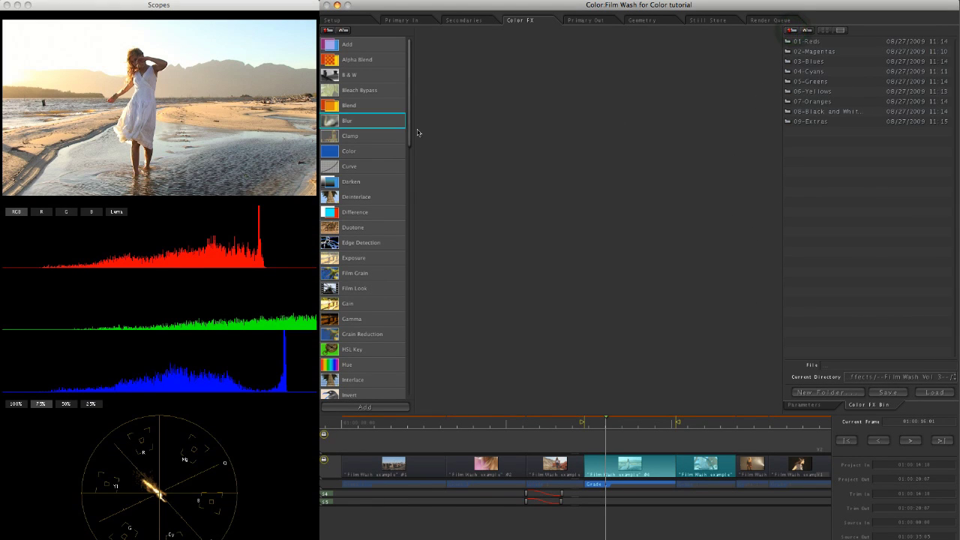
click(799, 101)
double_click(799, 91)
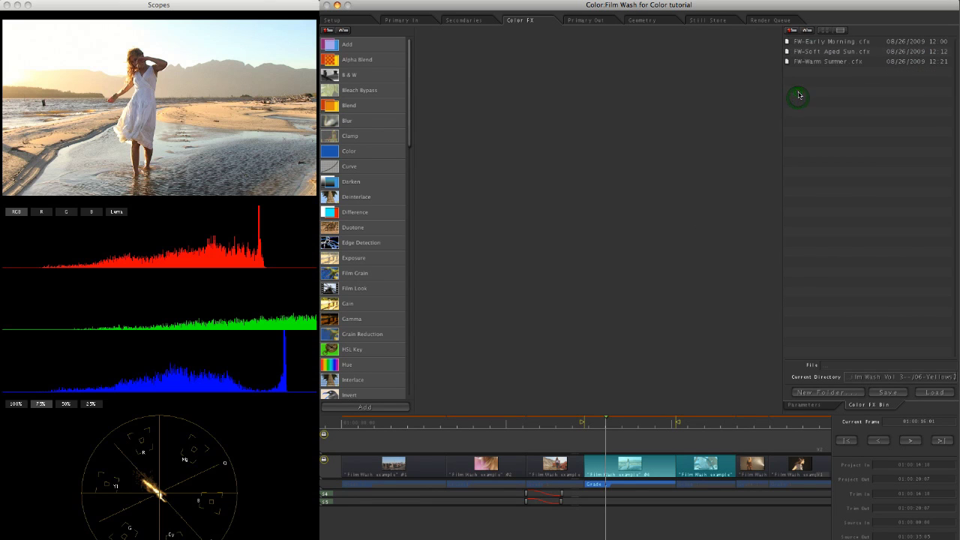
click(812, 43)
double_click(812, 44)
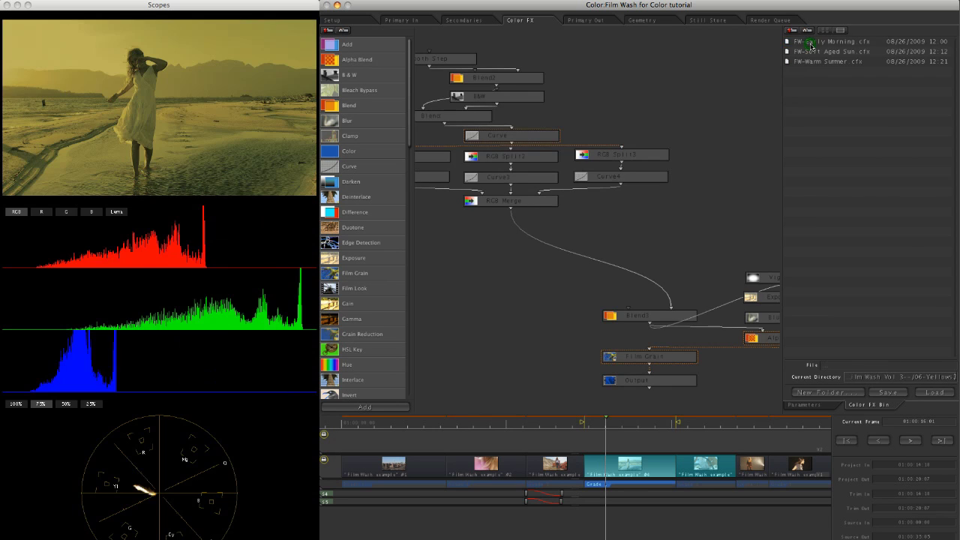
double_click(809, 51)
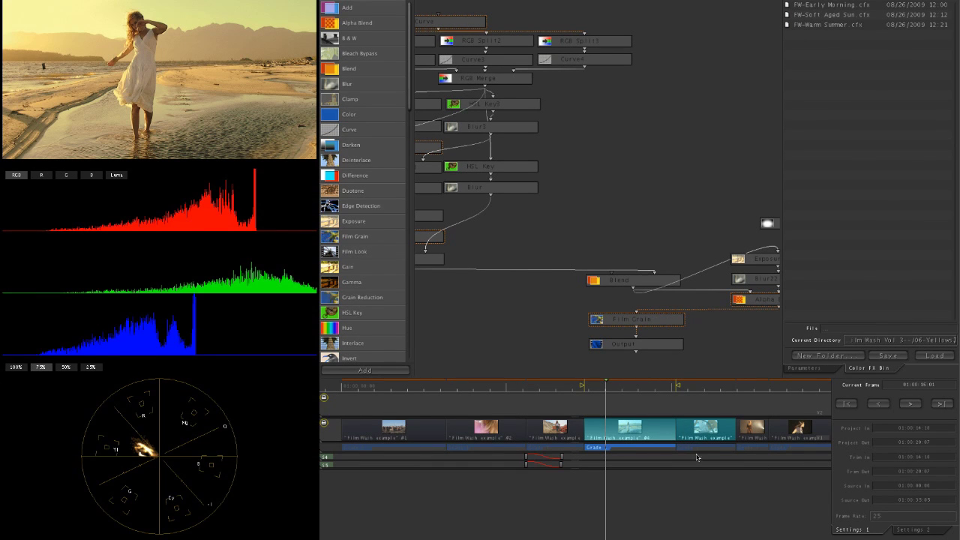
Step: Expand the timeline's grade track to check which corrections the two selected shots carry, and collapse it again
drag(697, 453, 692, 473)
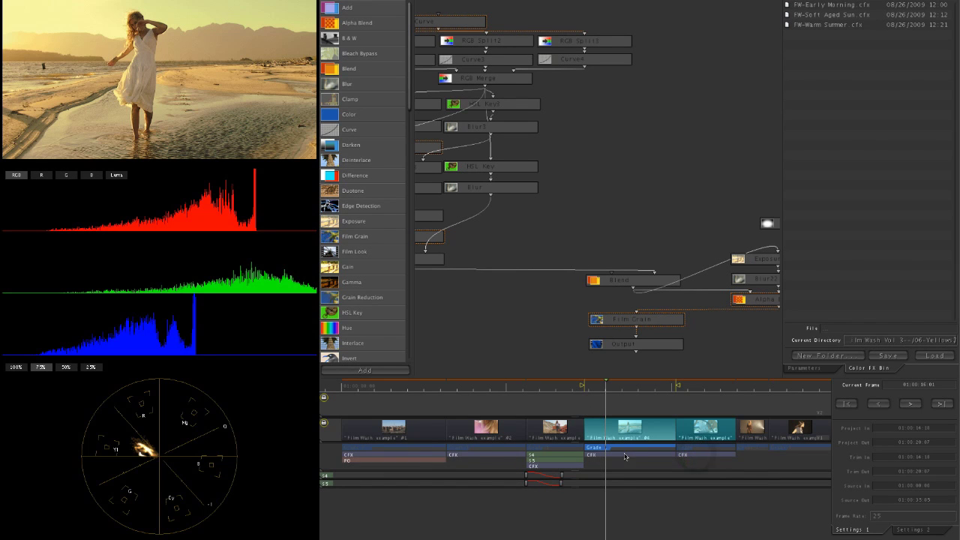
click(686, 474)
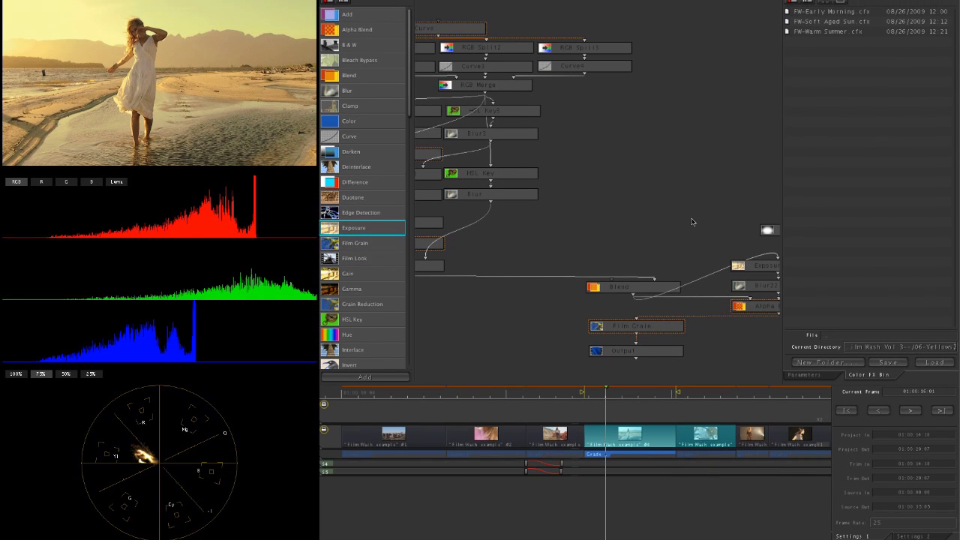
click(652, 229)
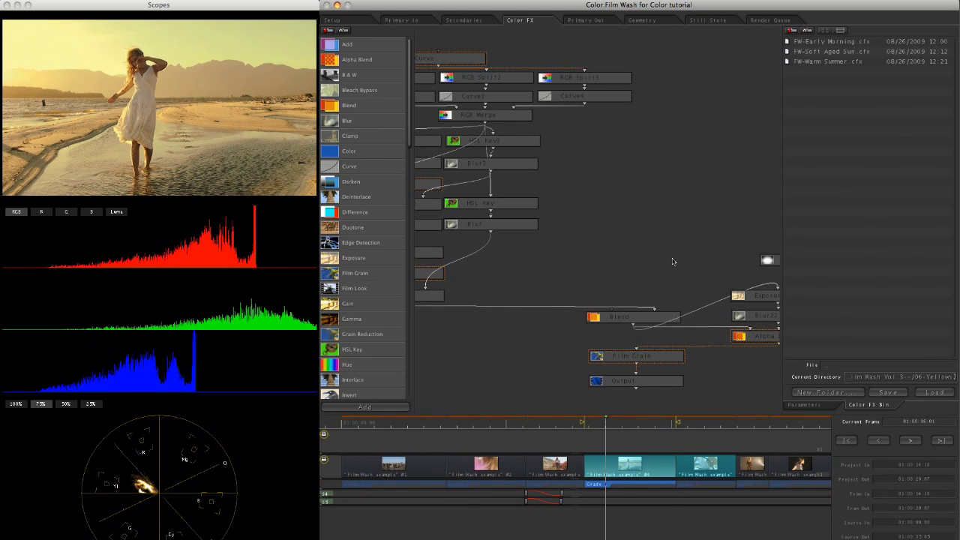
Step: Set the blend value of the fourth shot's final Blend node, just before the vignette nodes, to 0.8
drag(683, 241, 554, 191)
drag(660, 272, 547, 242)
click(550, 272)
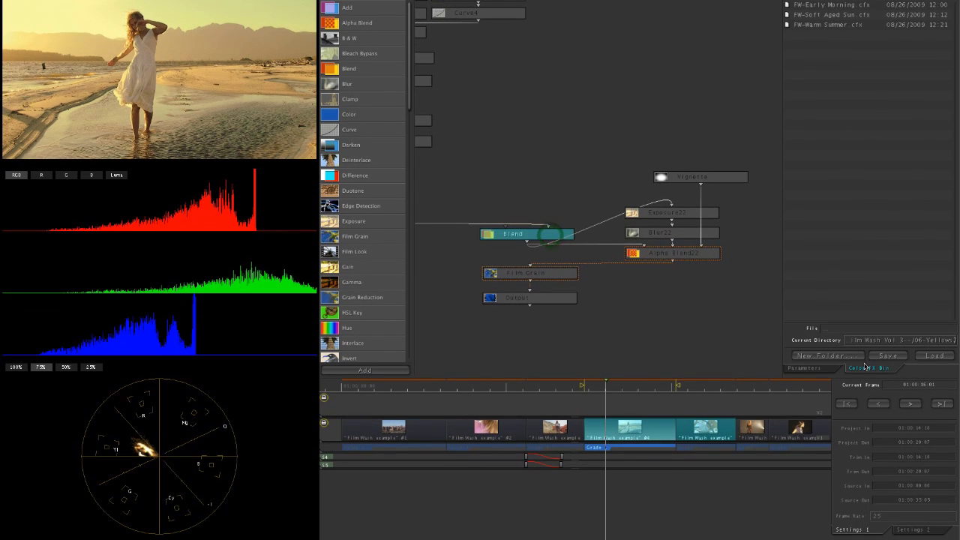
click(821, 369)
click(882, 45)
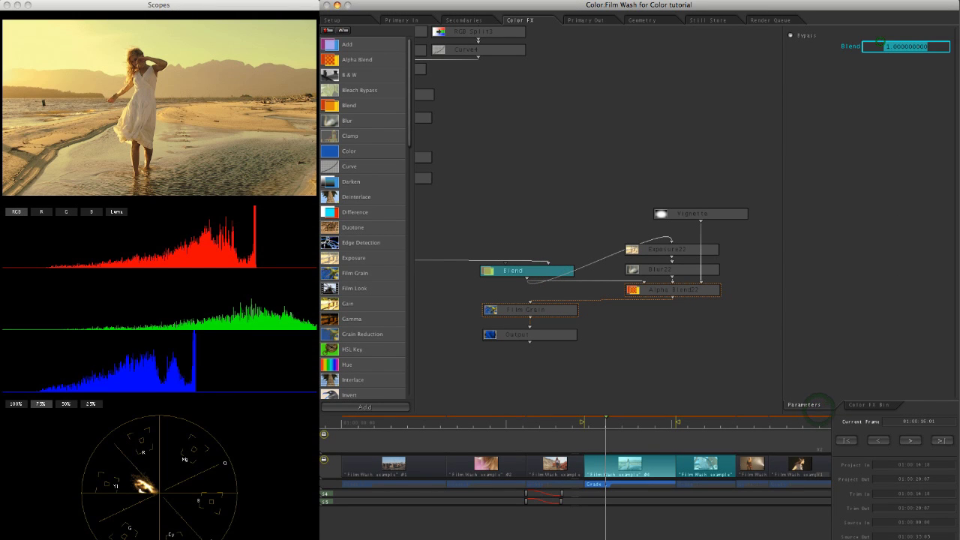
text(0.8)
key(Return)
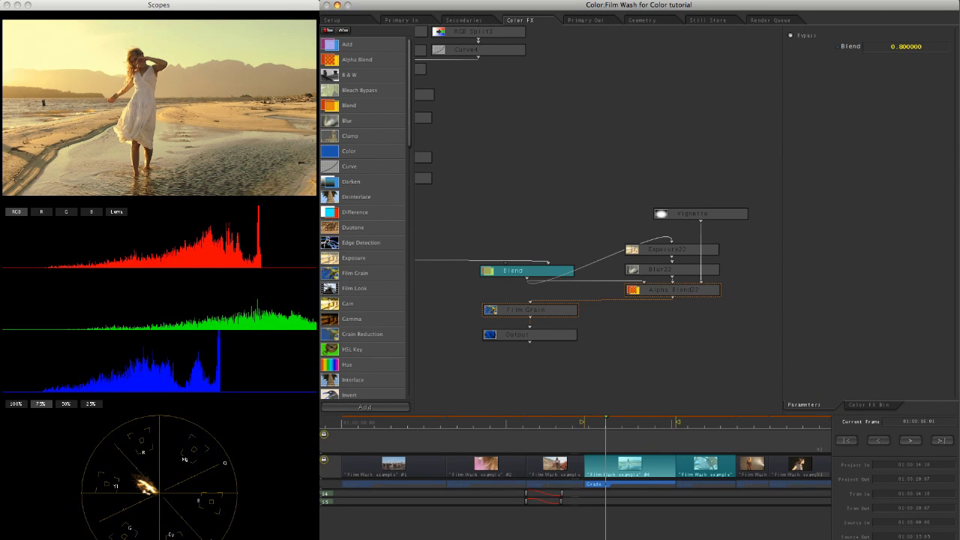
Step: Take the Alpha Blend22 node off bypass to activate the vignette, and keep its output showing in the preview
click(671, 291)
click(809, 36)
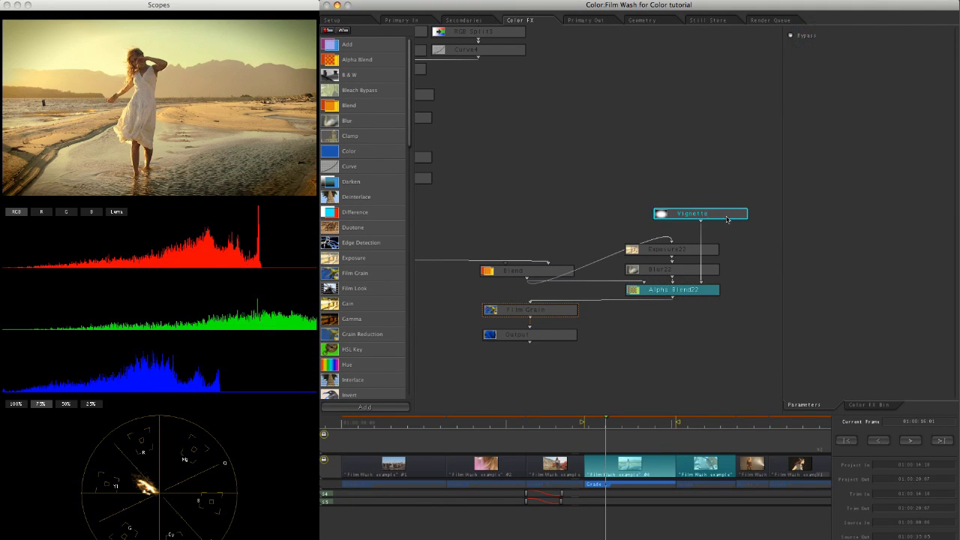
click(695, 255)
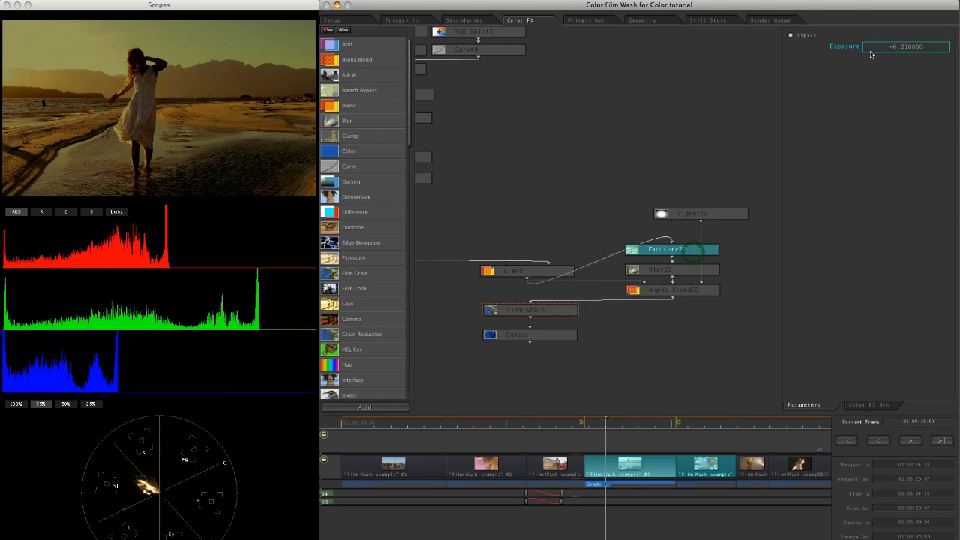
click(695, 289)
Step: Set the Exposure22 node's exposure to 0.1
click(683, 249)
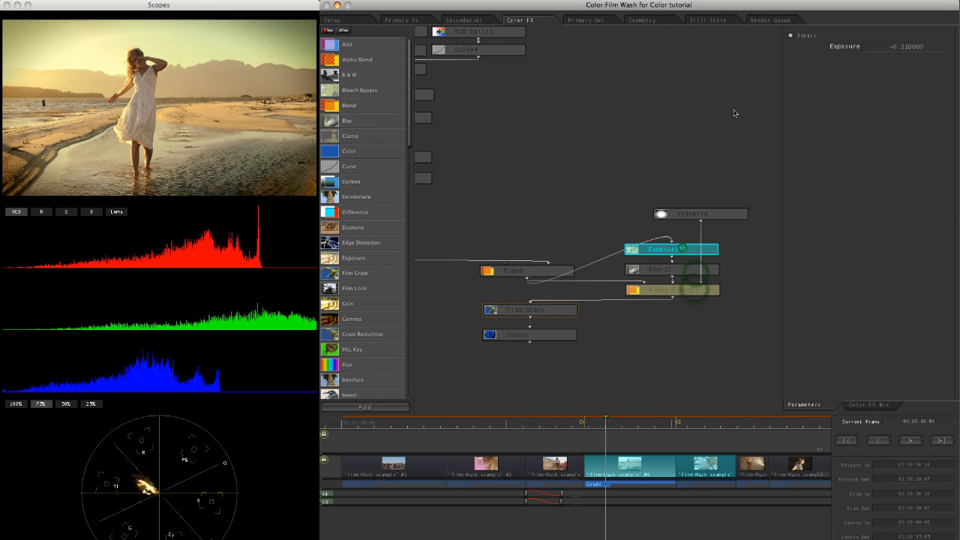
click(877, 49)
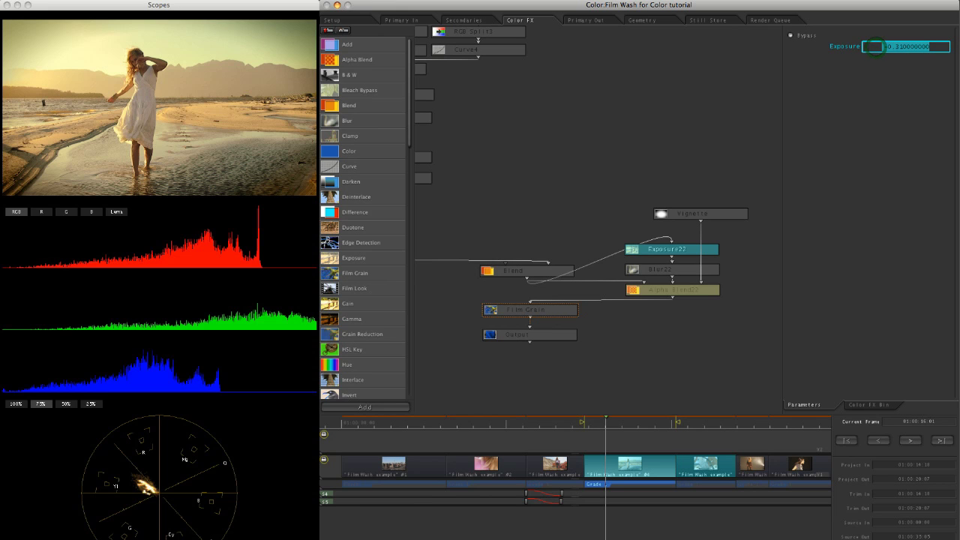
key(BackSpace)
text(.1)
key(Return)
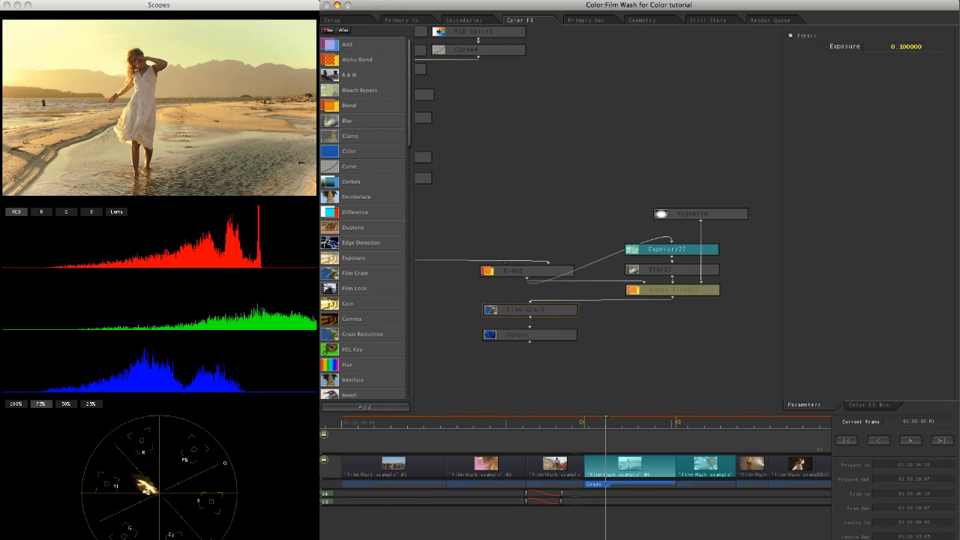
Step: Set the Blur22 node's spread to 4 to soften the area around the vignette
click(699, 269)
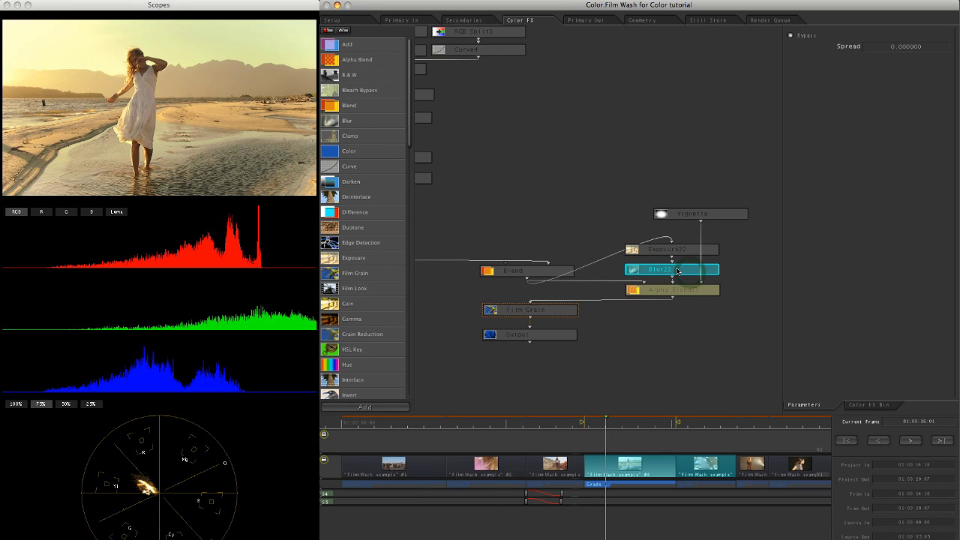
click(878, 47)
click(884, 47)
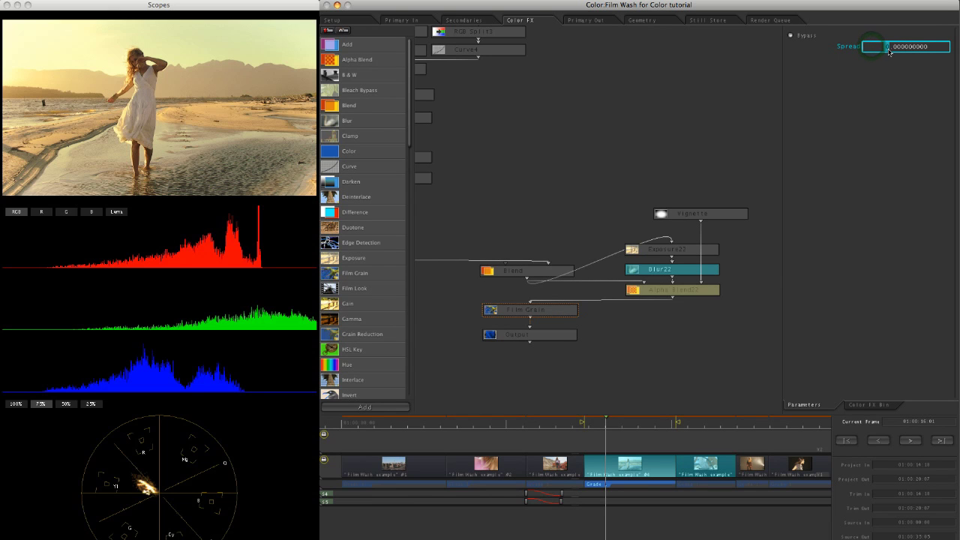
key(Return)
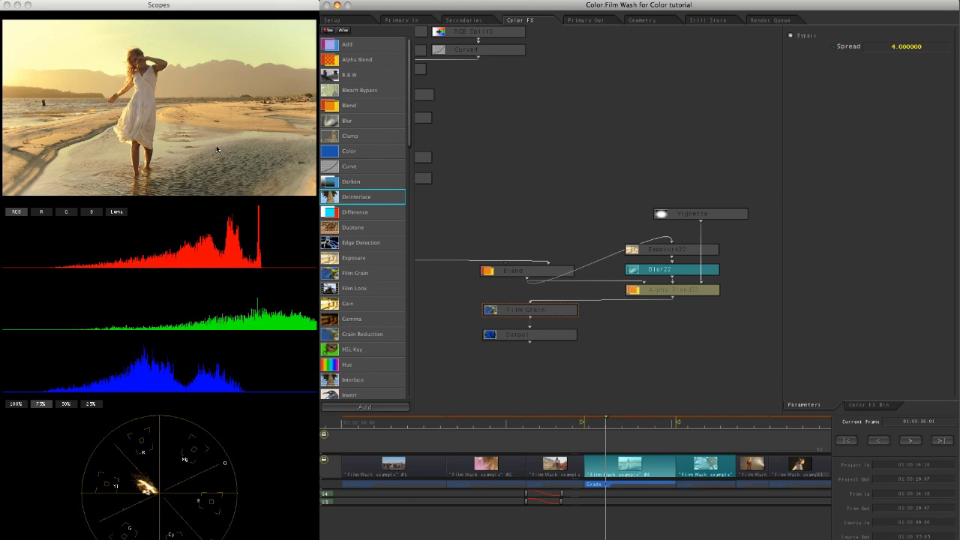
Step: Take the Film Grain node off bypass and compare the fourth shot with and without its grade
click(552, 301)
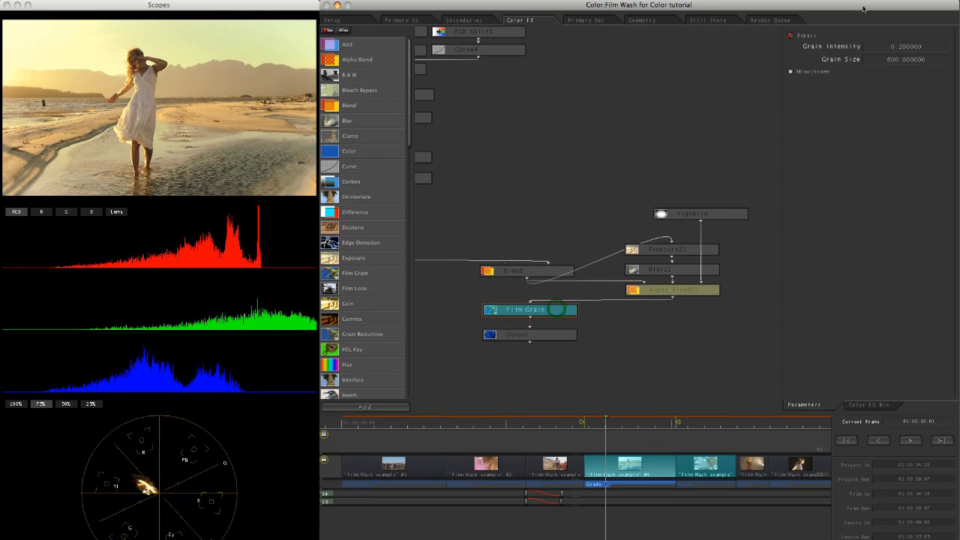
click(797, 35)
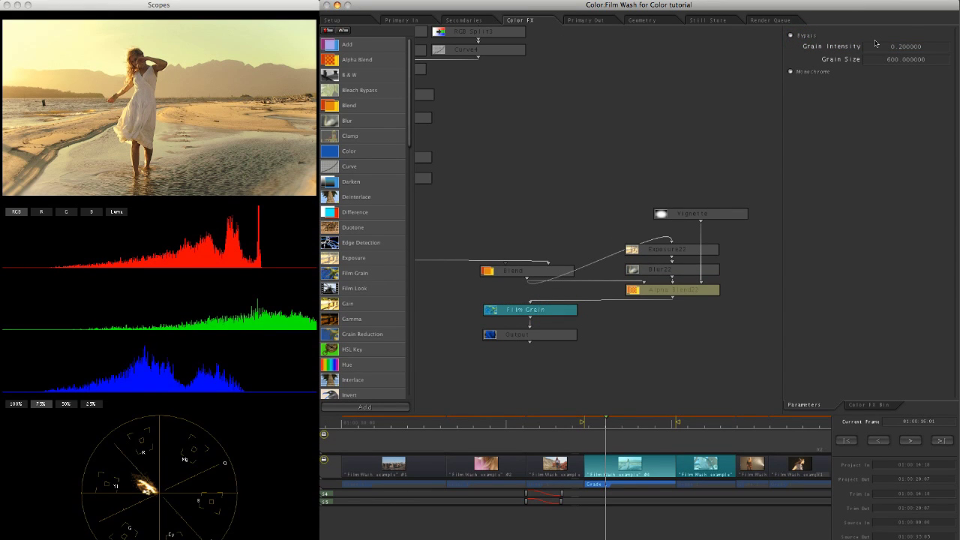
key(ctrl+g)
key(ctrl+g)
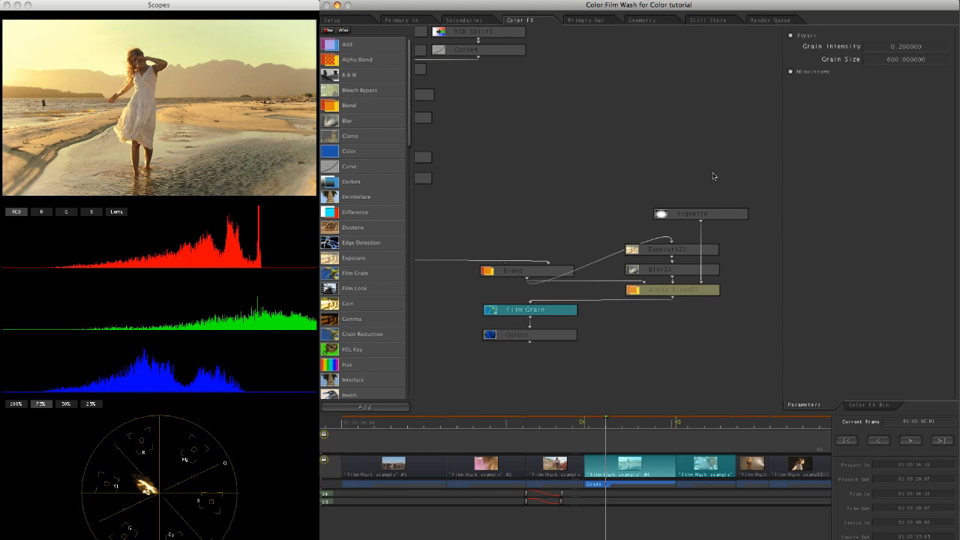
click(611, 356)
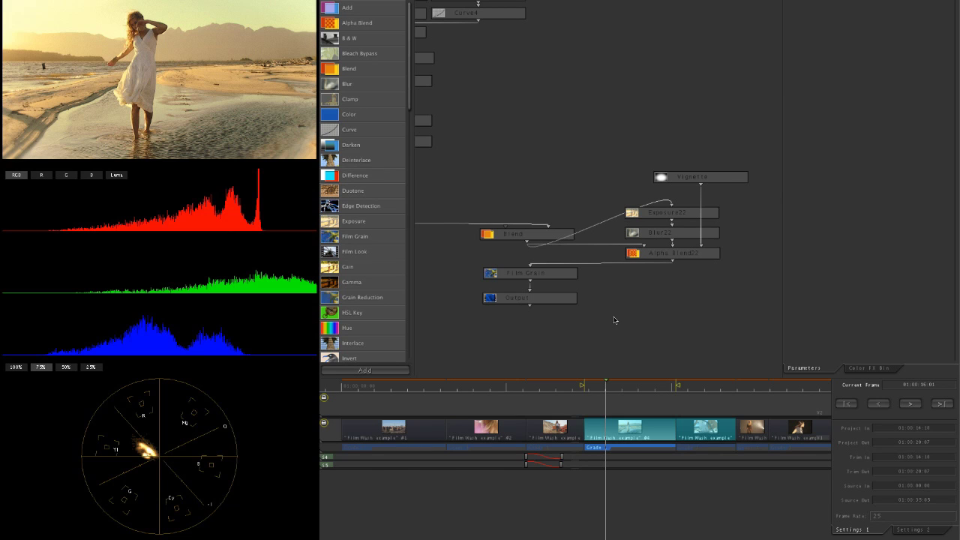
Step: Copy the fourth shot's CFX correction onto the fifth shot in the expanded grade track and undo it, twice over
click(703, 388)
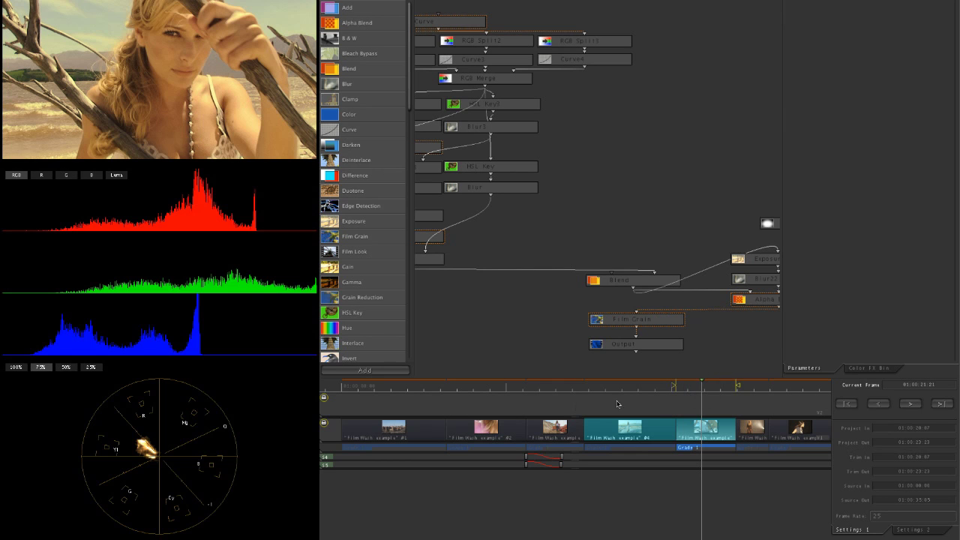
drag(658, 454, 658, 479)
drag(617, 456, 698, 456)
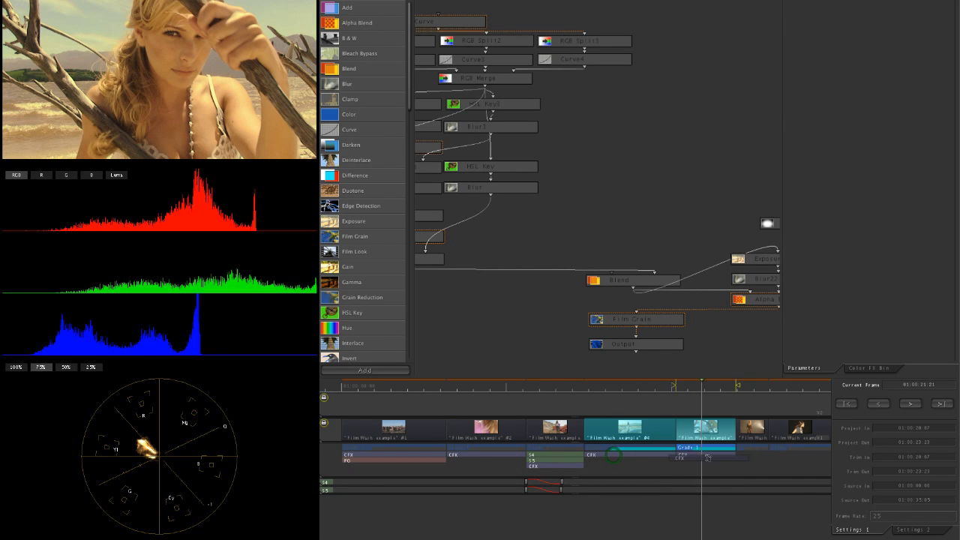
click(614, 456)
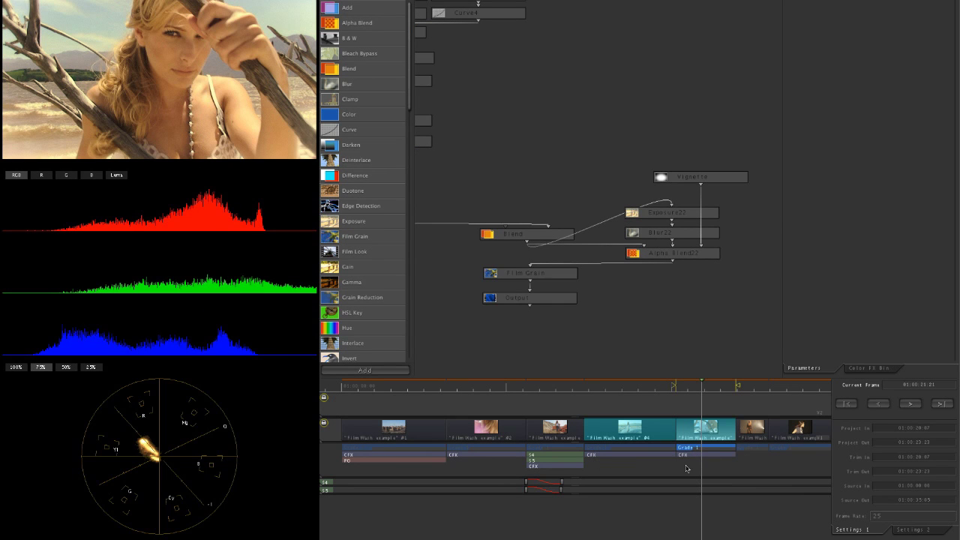
key(ctrl+z)
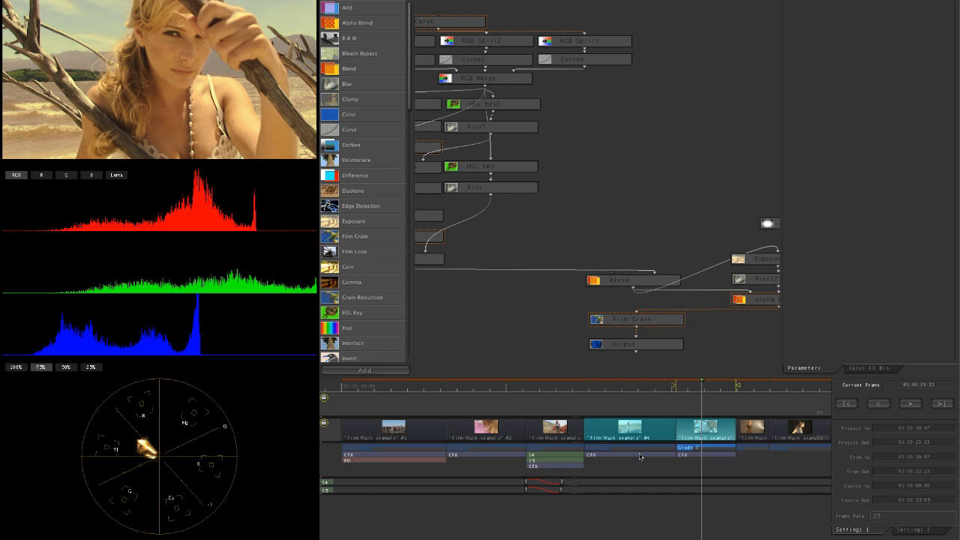
drag(640, 456, 715, 459)
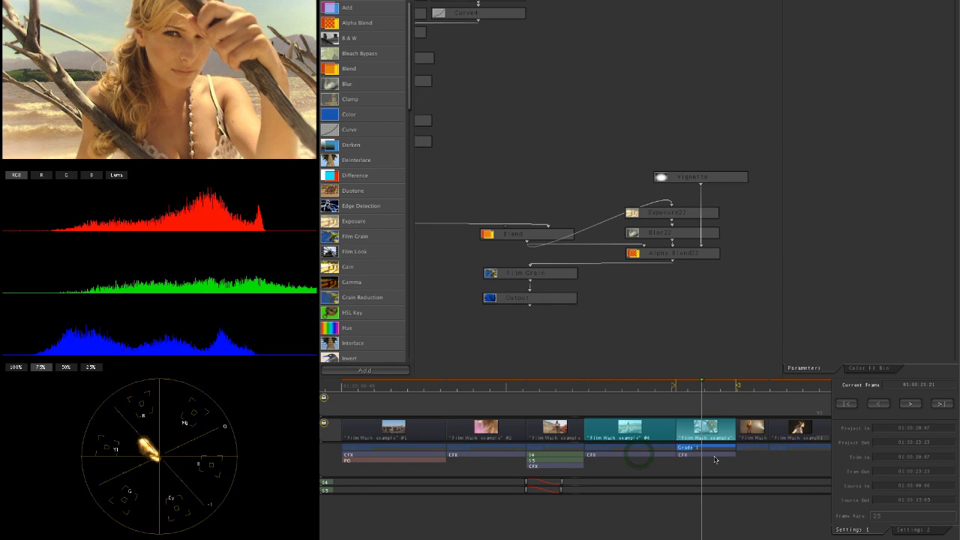
key(super+z)
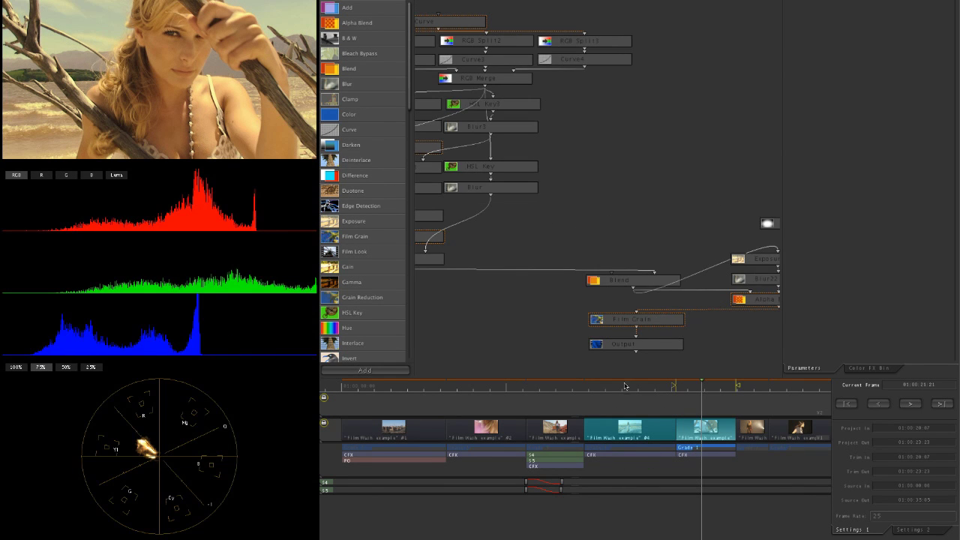
Step: Open the topmost Curve node of the fourth shot's Color FX grade and take it off bypass
click(625, 387)
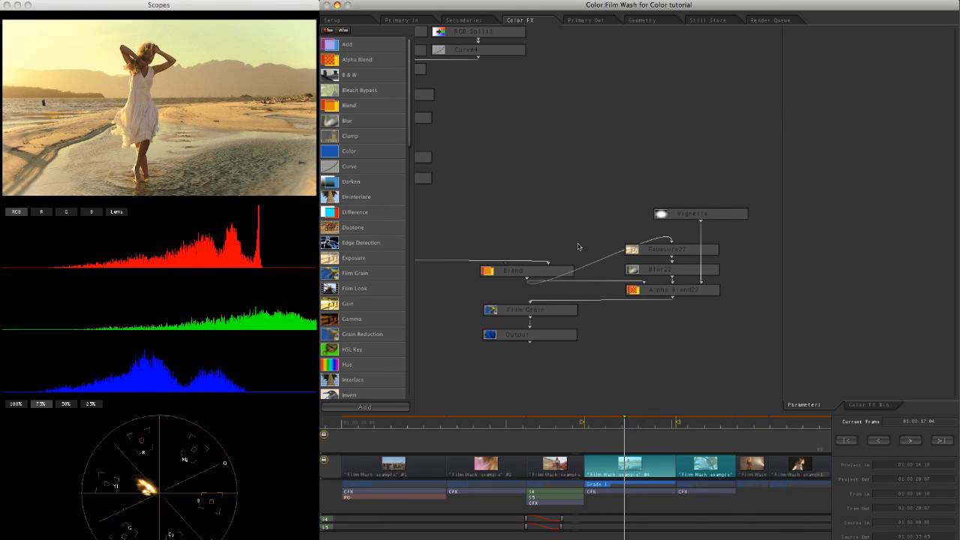
drag(578, 247, 691, 269)
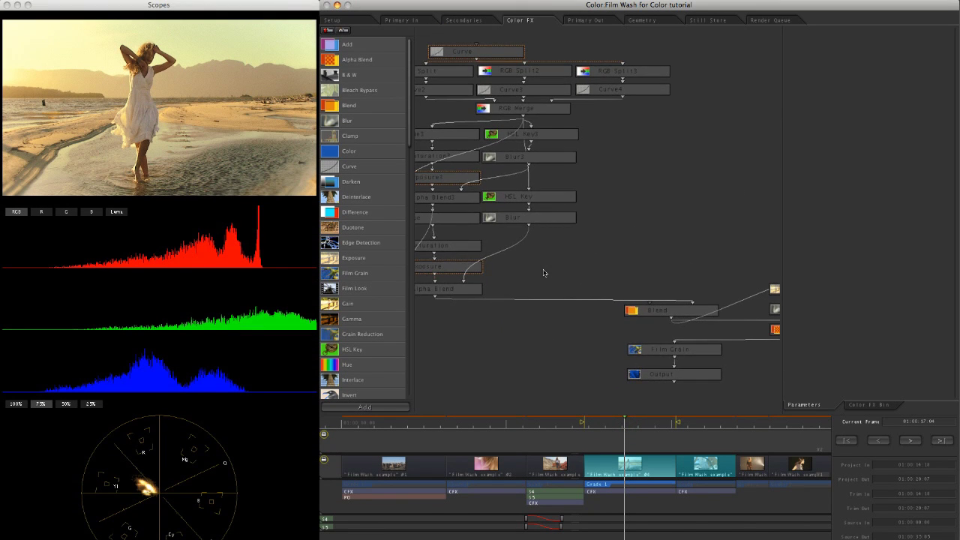
drag(545, 273, 611, 349)
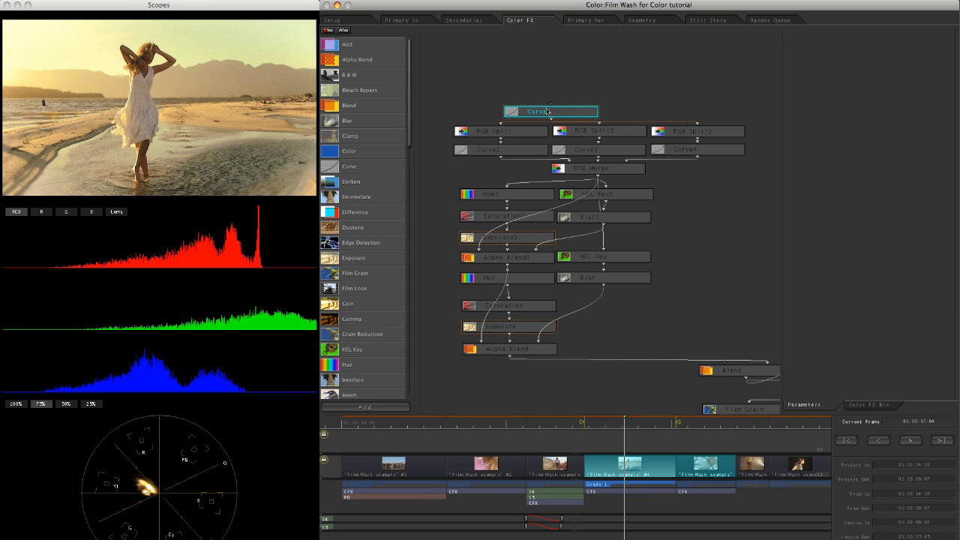
double_click(548, 111)
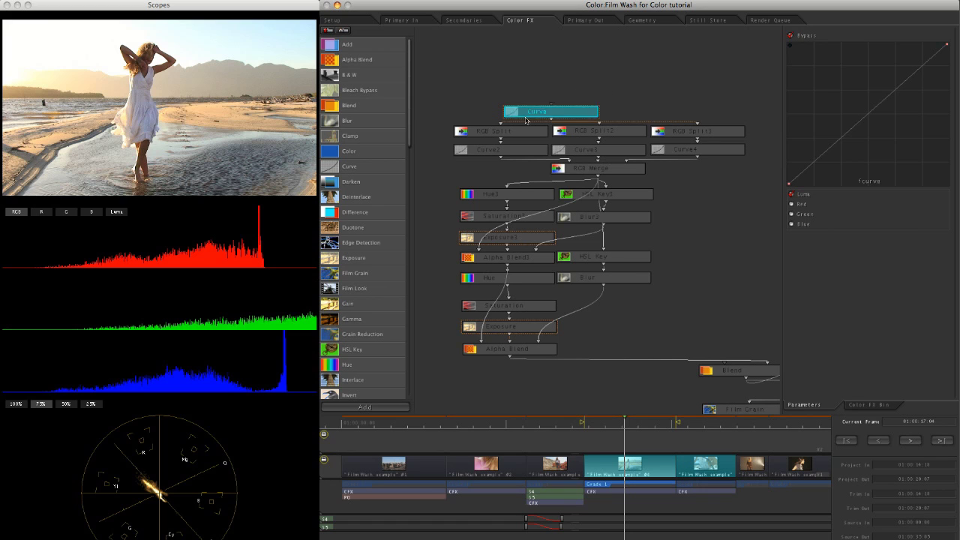
click(798, 38)
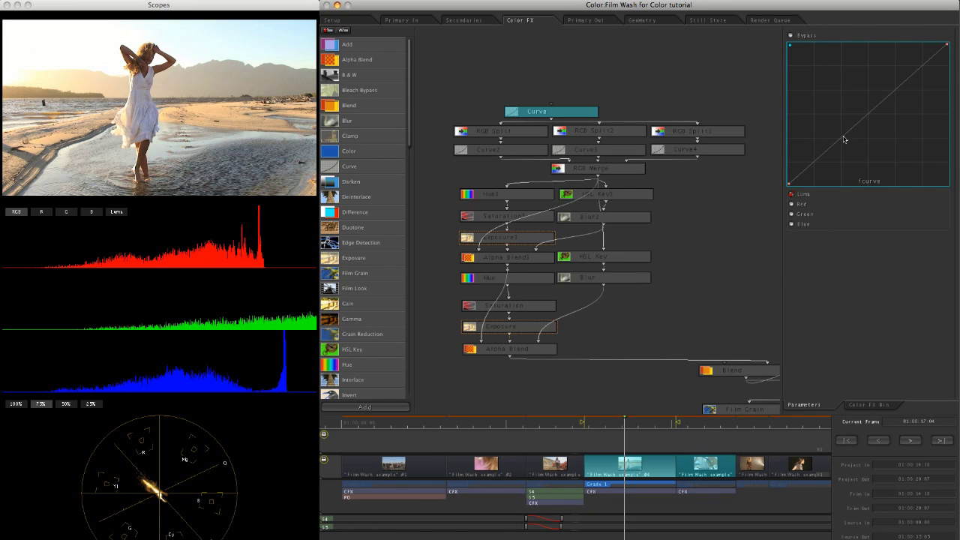
Step: Add two points to the node's Luma curve, raising the lower one slightly and lowering the upper one slightly
drag(842, 137, 840, 129)
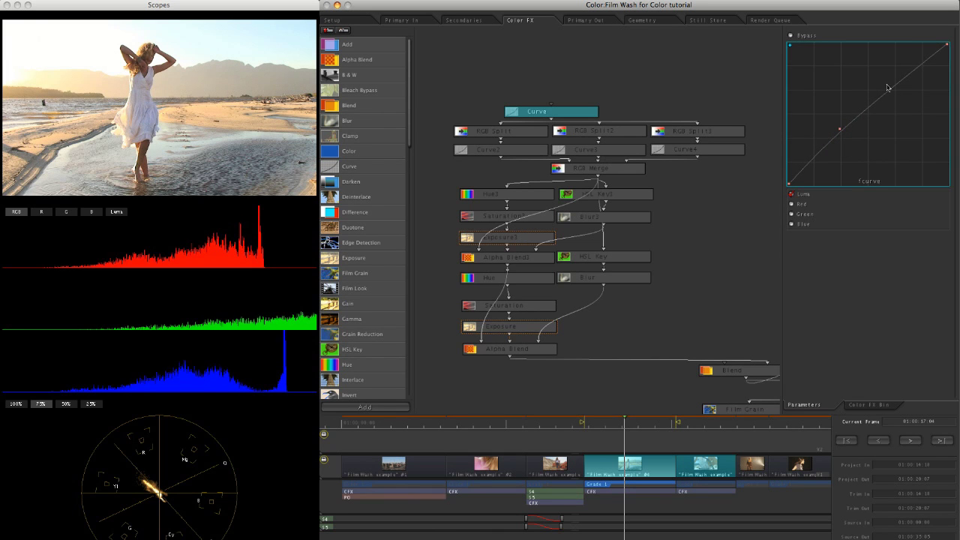
drag(893, 86, 895, 96)
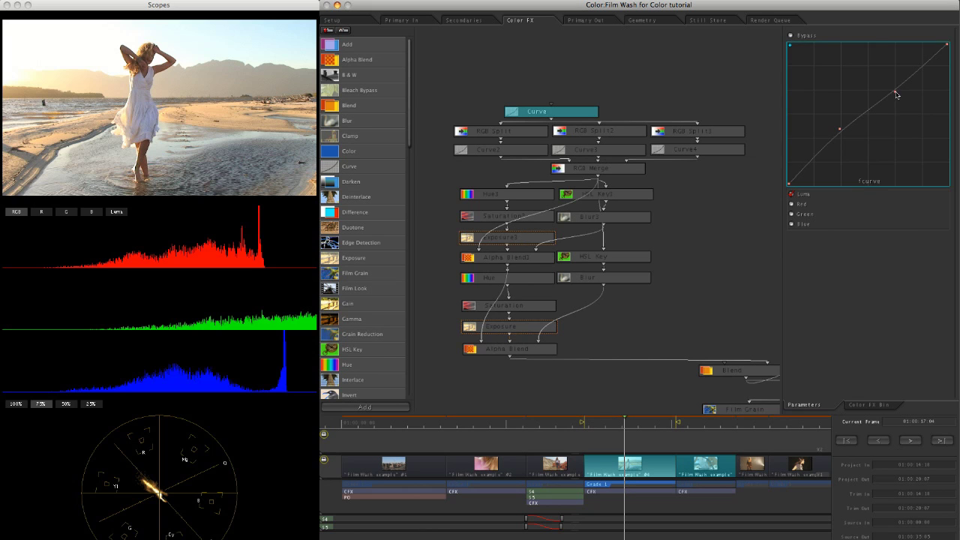
click(896, 95)
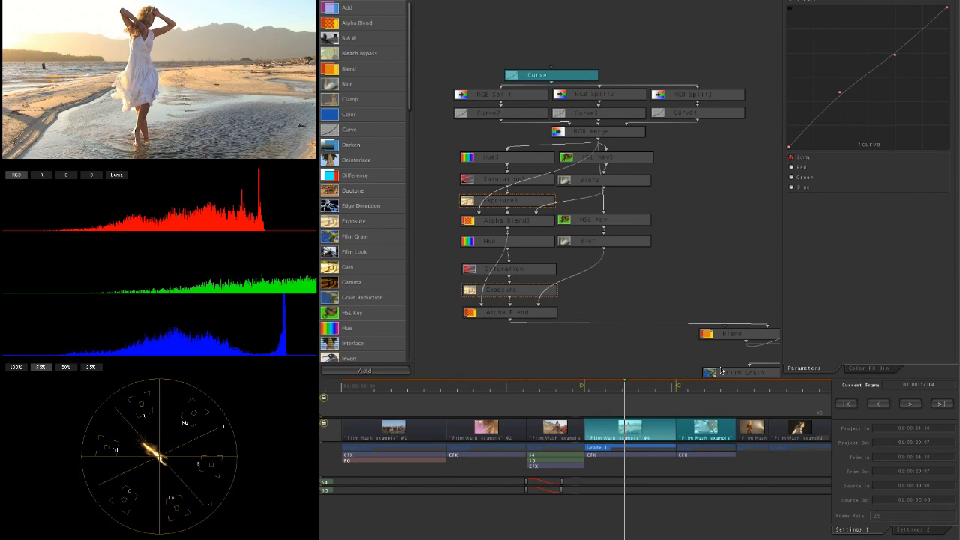
Step: Select the Output node to preview the fourth shot's complete grade
drag(645, 345, 564, 273)
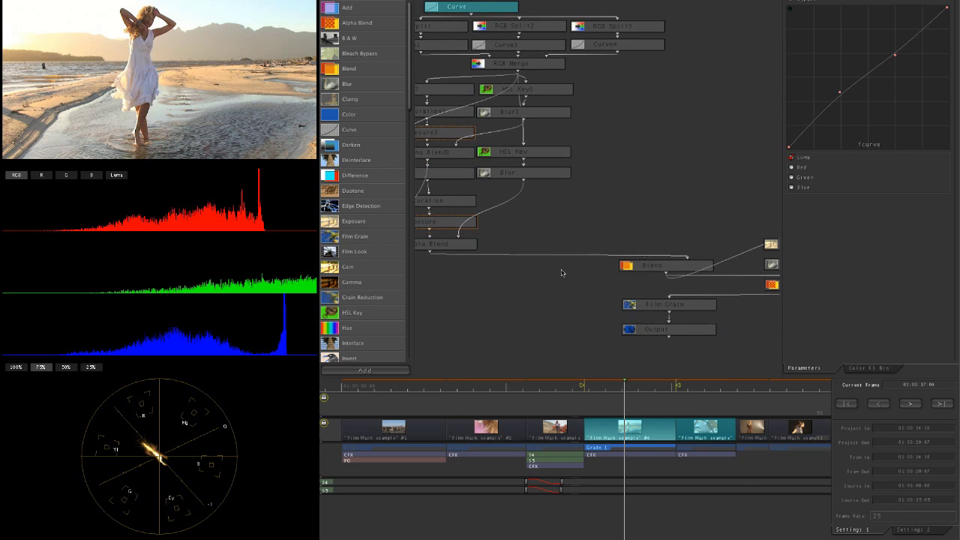
click(693, 332)
click(679, 304)
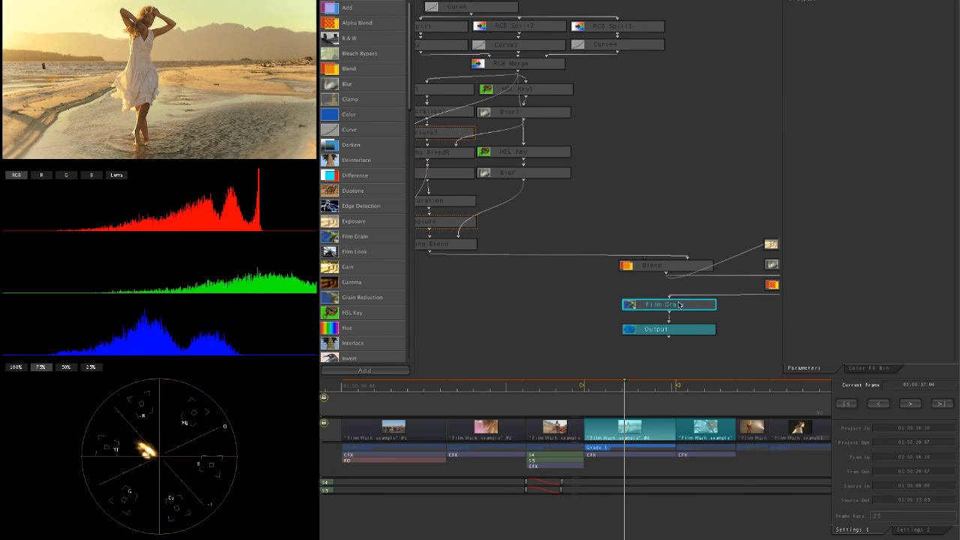
click(670, 317)
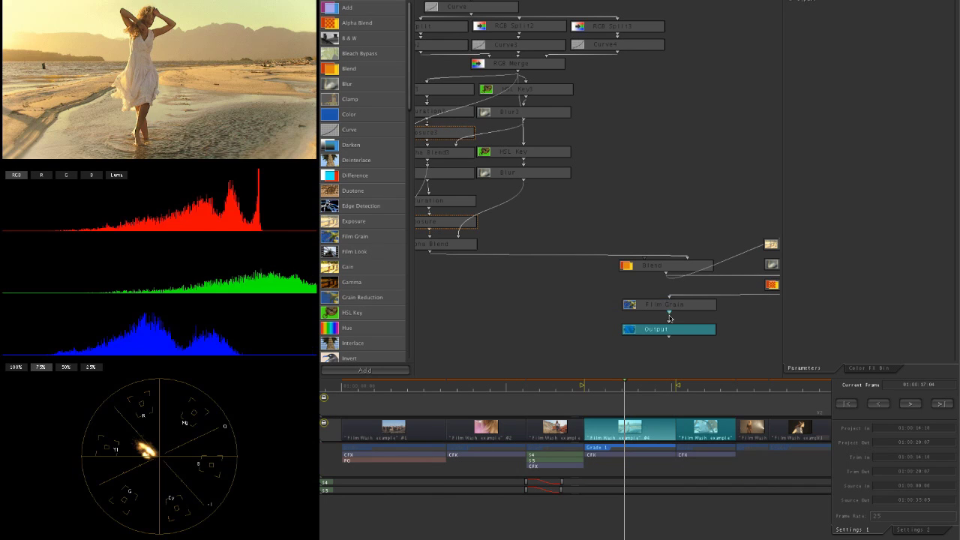
Step: Copy the fourth shot's CFX correction onto the fifth shot and compare the fifth shot with and without its grade
drag(627, 454, 706, 452)
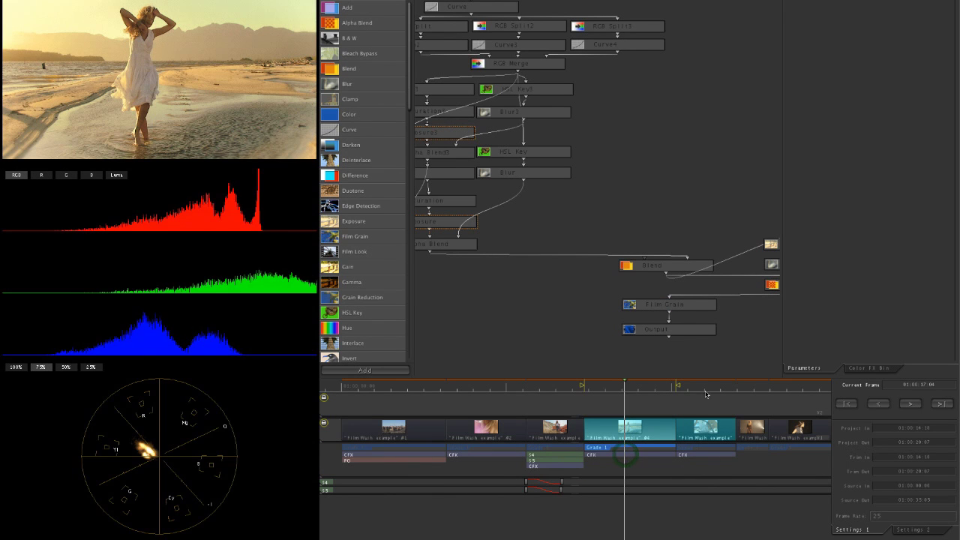
click(705, 389)
key(ctrl+g)
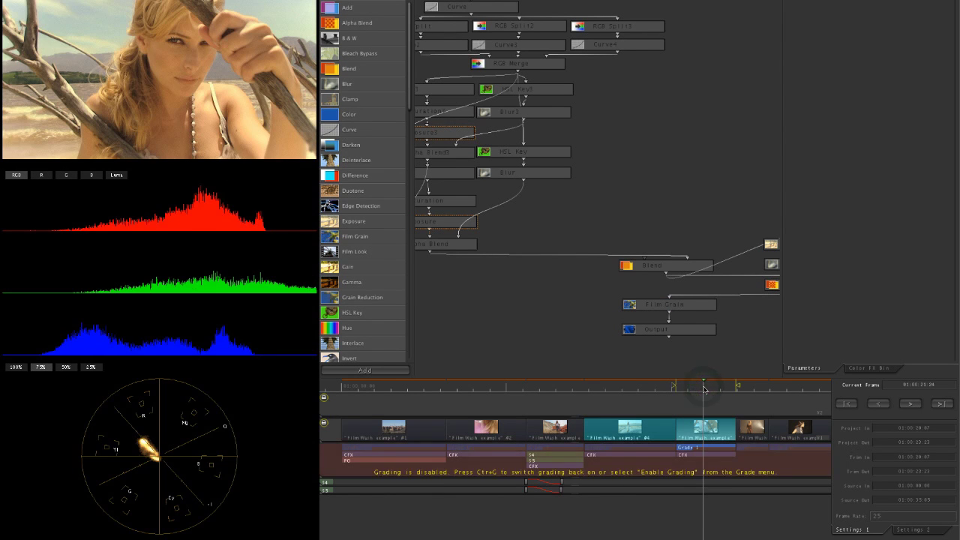
key(ctrl+g)
key(ctrl+g)
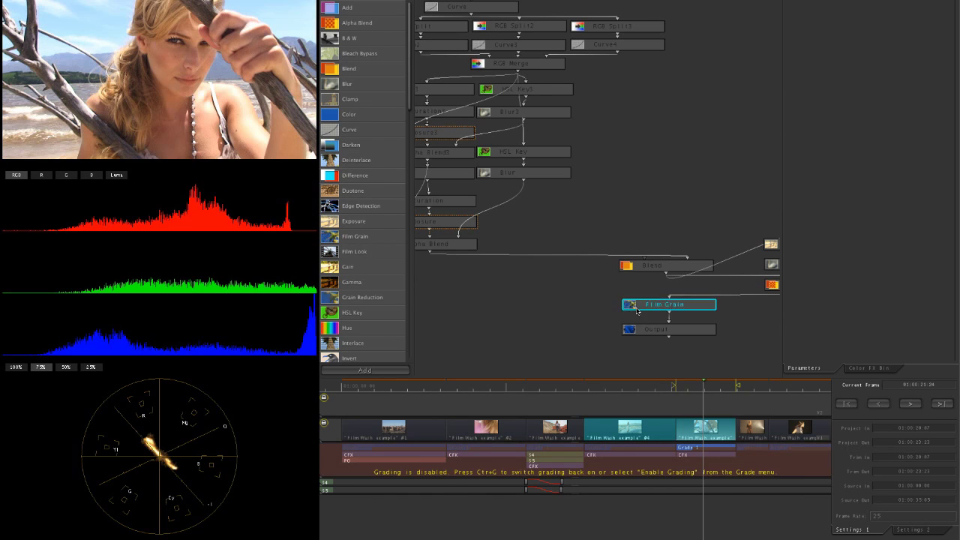
key(ctrl+g)
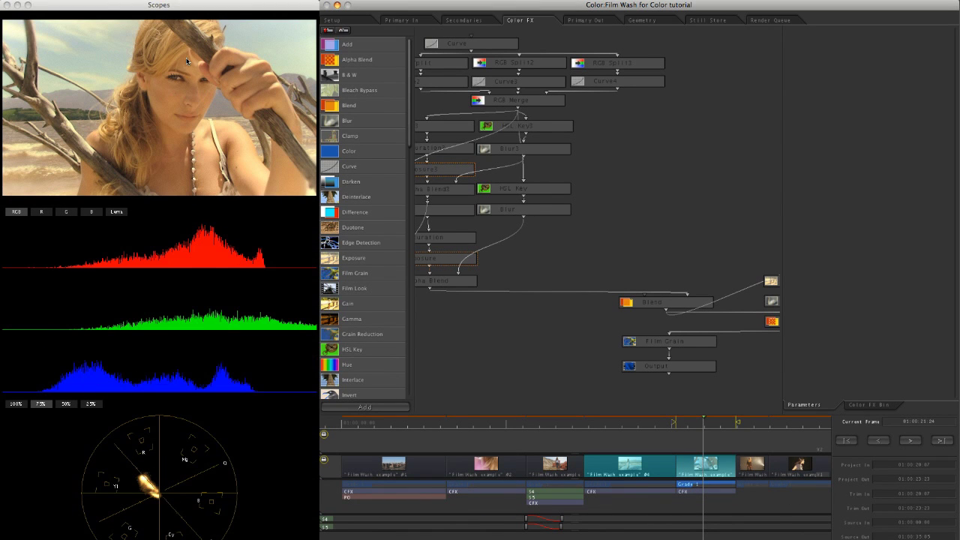
key(ctrl+g)
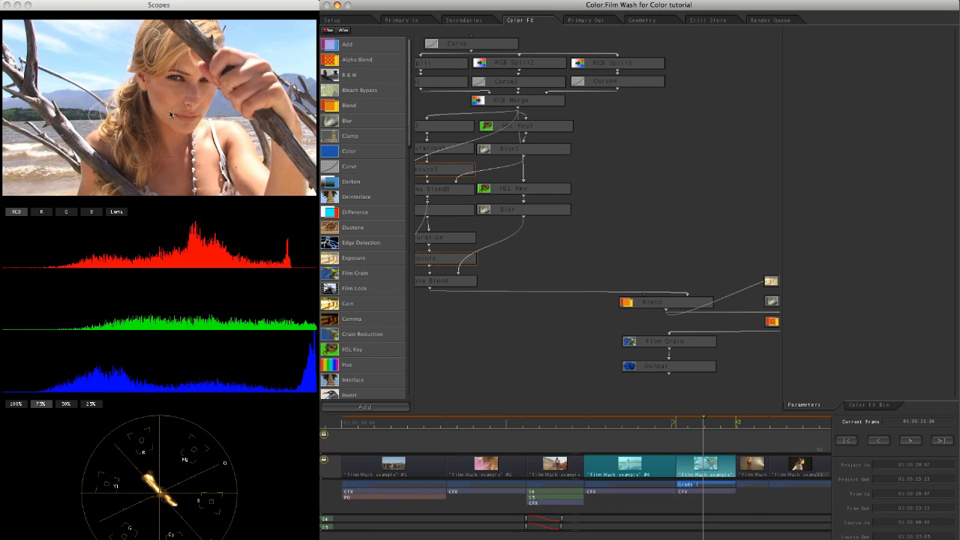
key(ctrl+g)
key(ctrl+g)
key(ctrl+g)
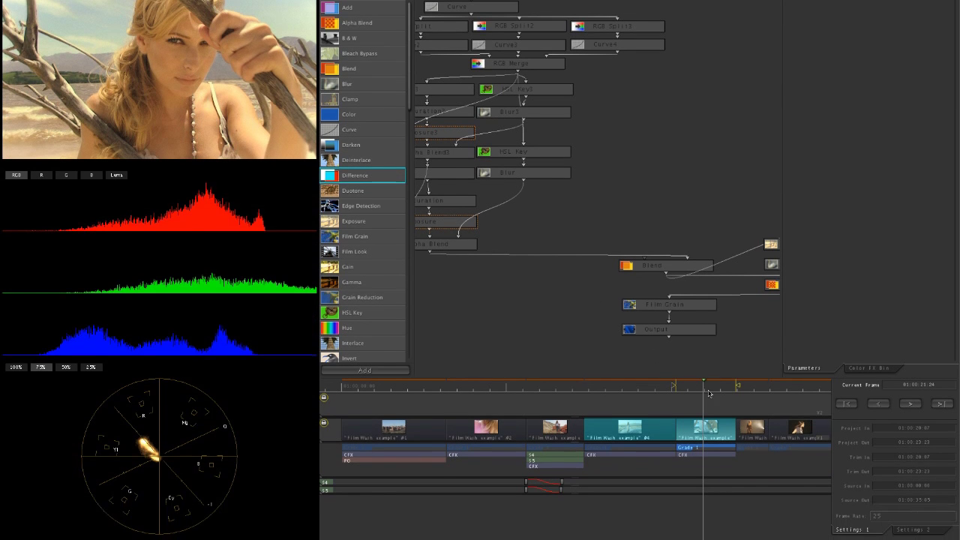
Step: Compare the graded and ungraded image at an earlier and a later frame of the fifth shot
click(717, 425)
drag(720, 389, 691, 386)
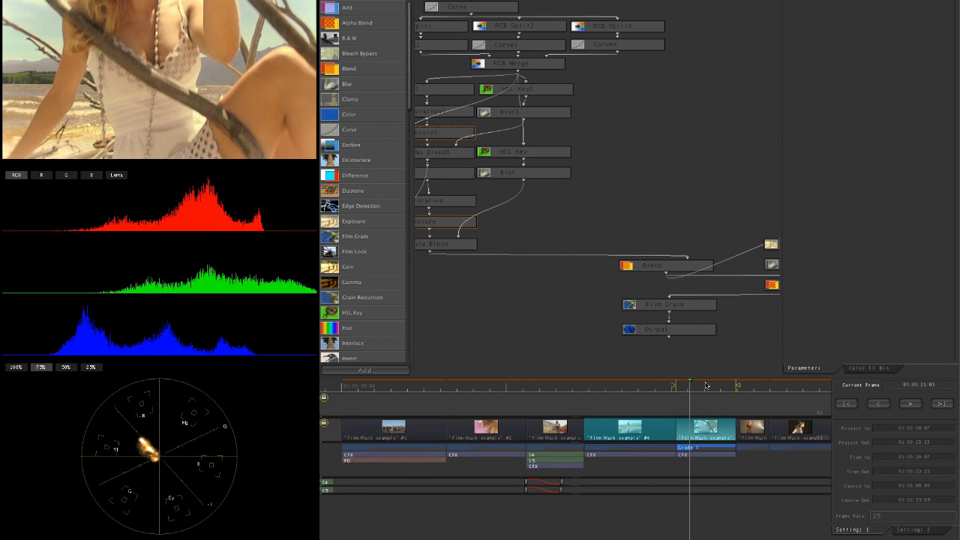
key(ctrl+g)
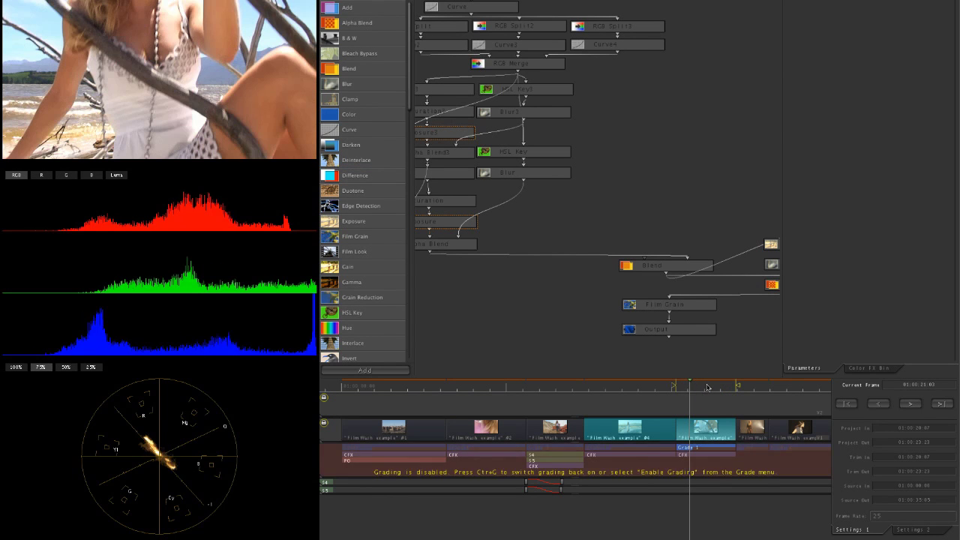
click(710, 387)
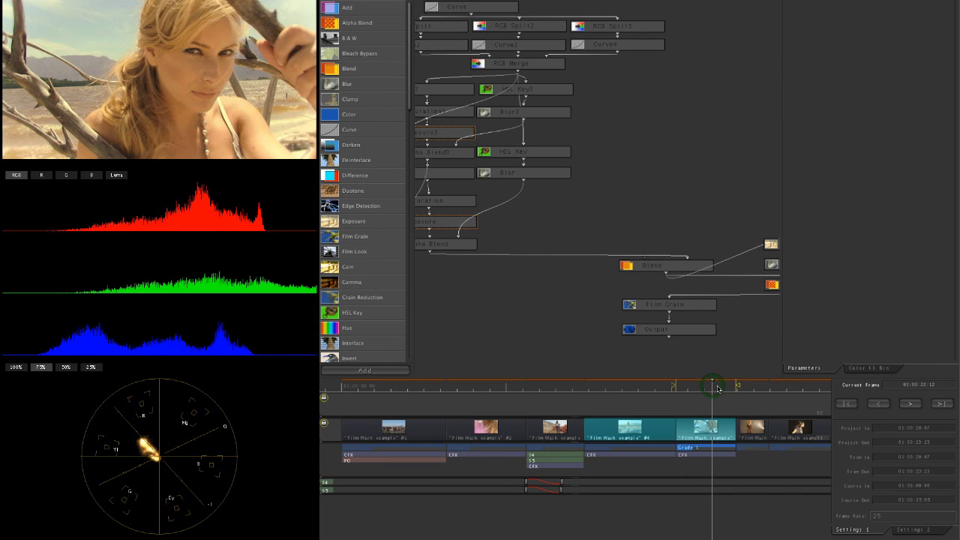
key(ctrl+g)
key(ctrl+g)
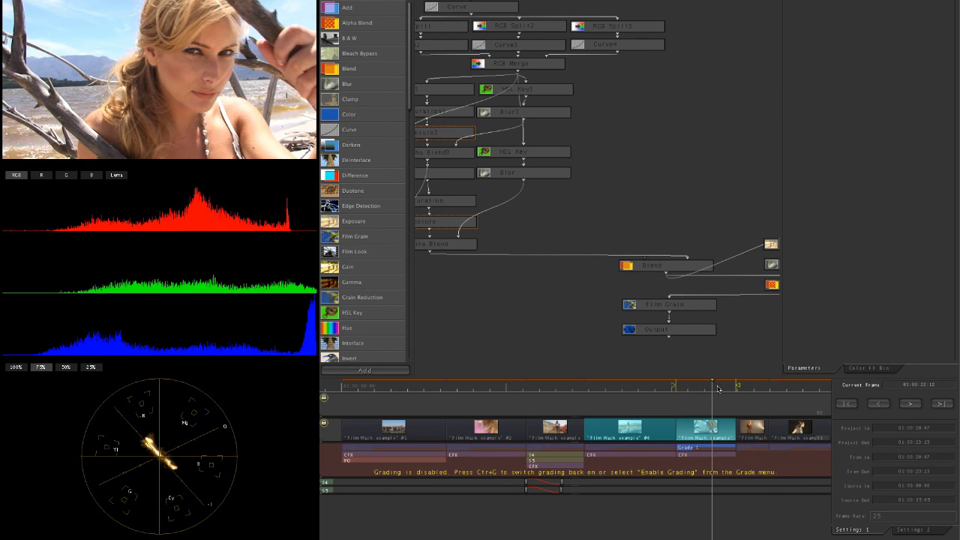
key(ctrl+g)
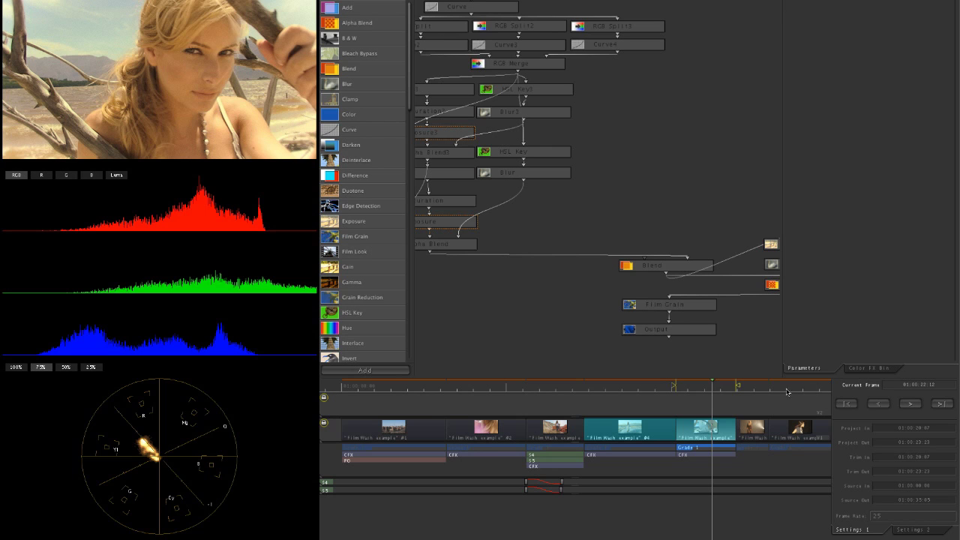
Step: Play back and scrub through the ungraded sixth shot to review its footage
click(756, 388)
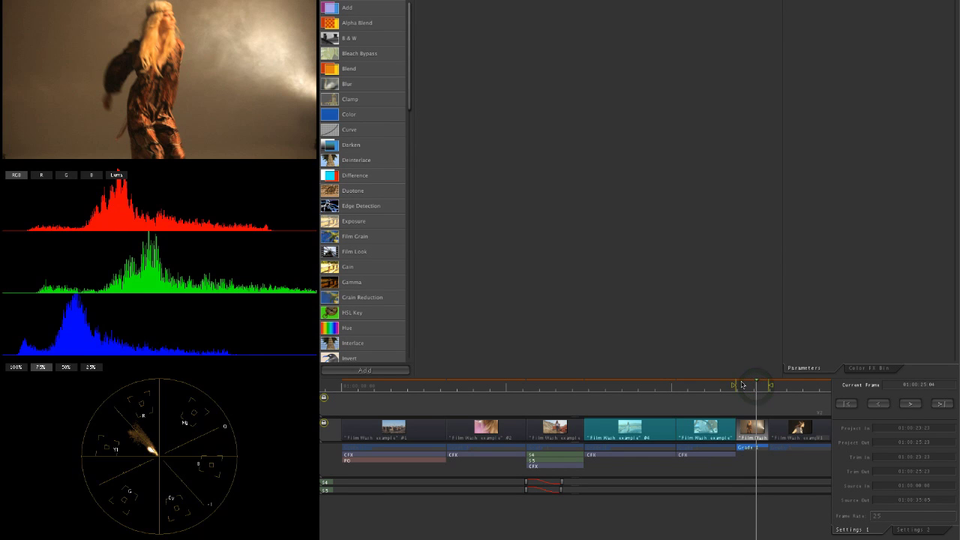
click(742, 385)
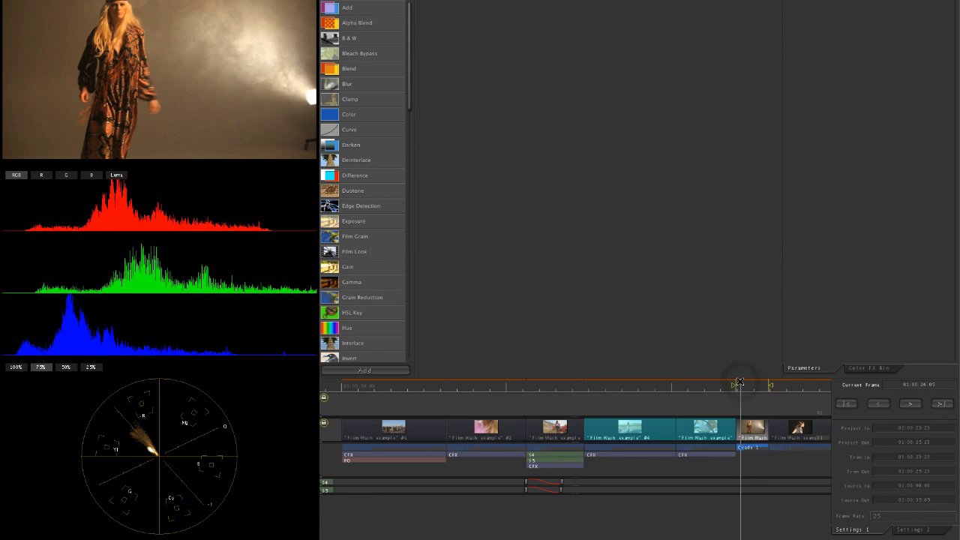
key(space)
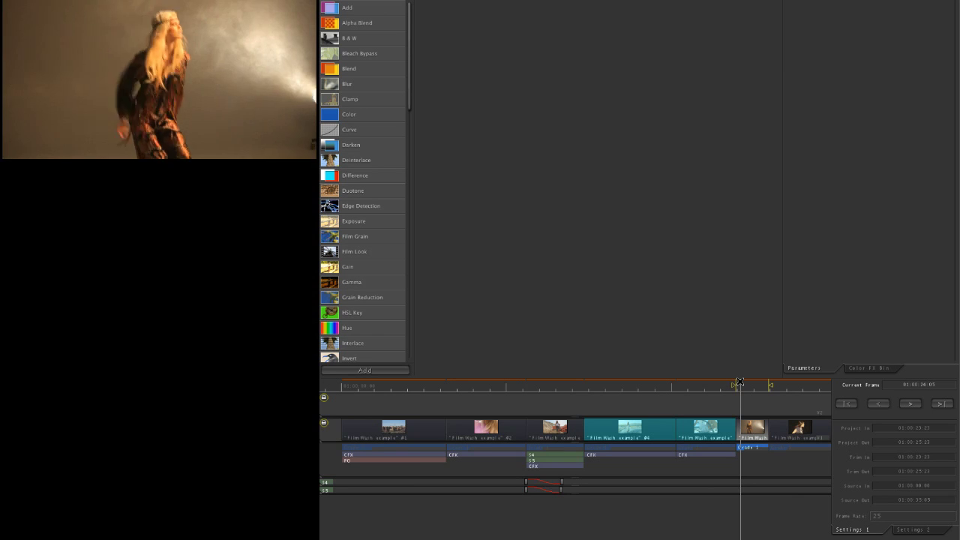
key(space)
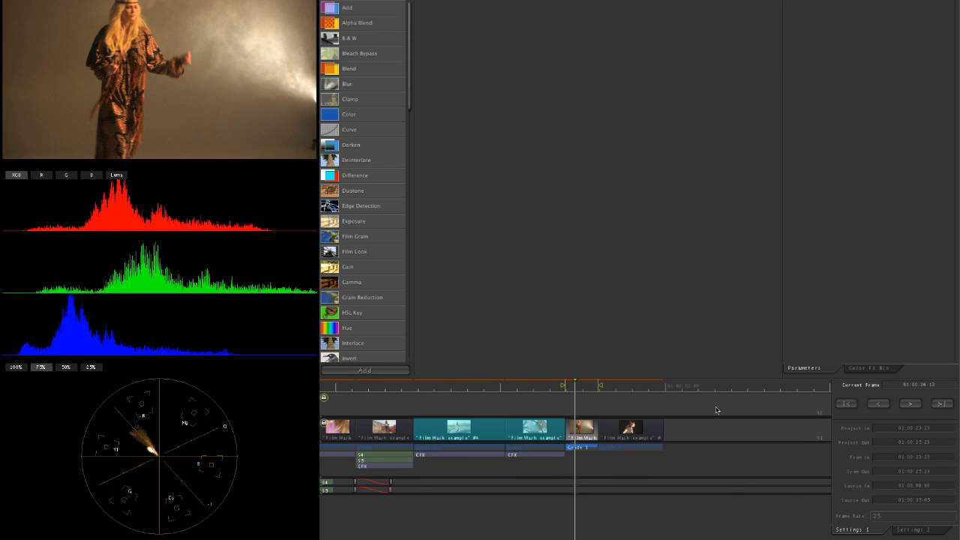
drag(575, 392, 582, 391)
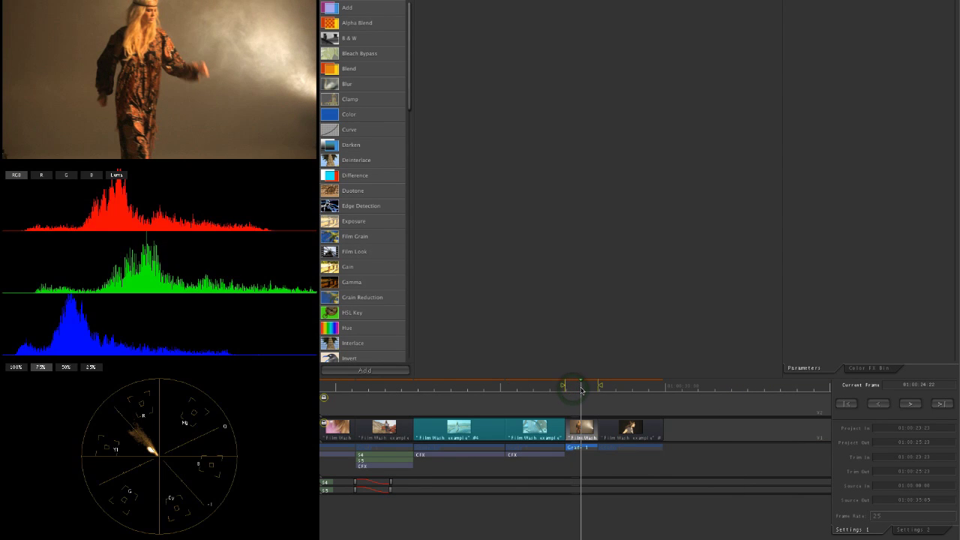